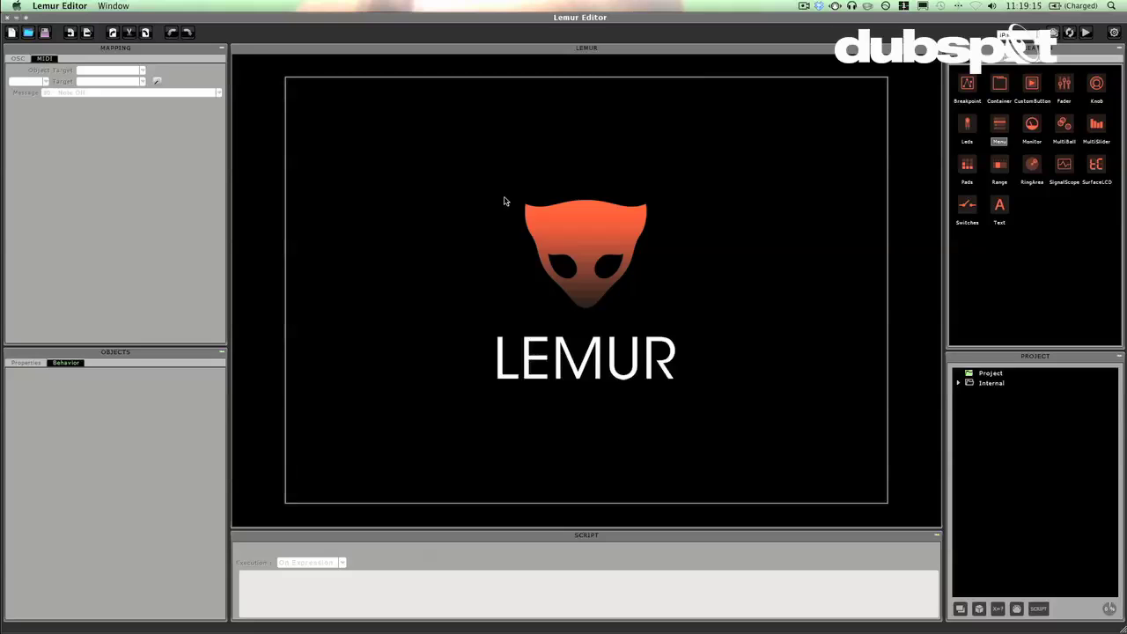
- Point the library path at the folder of jzml templates
click(1114, 33)
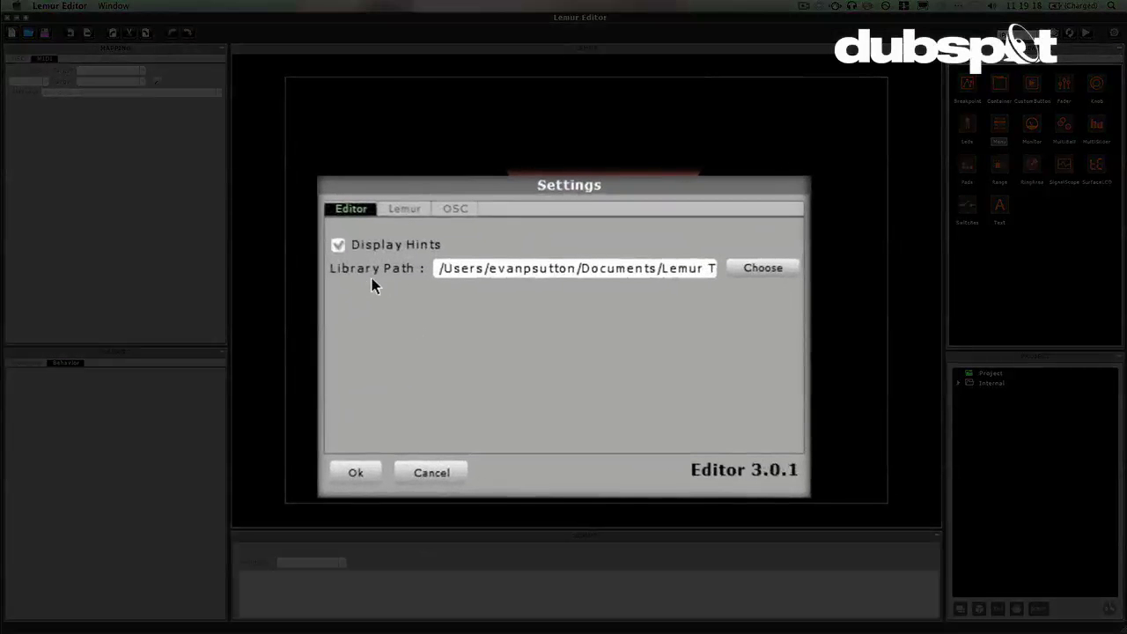
click(764, 269)
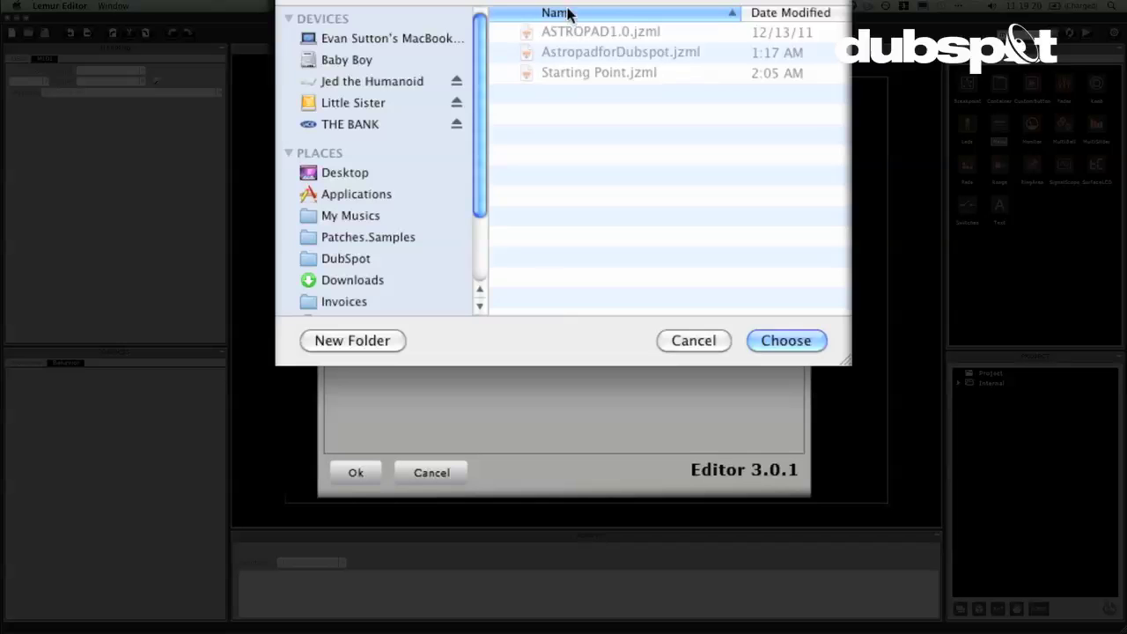
click(805, 341)
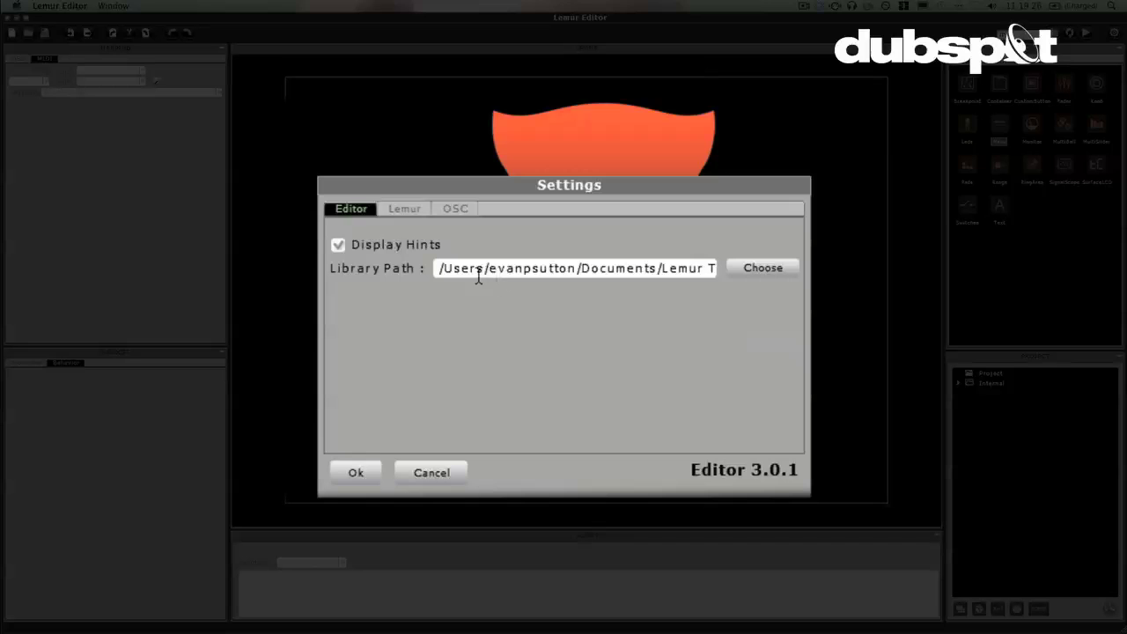
- Keep automap on Midi 0 with B0 - Control Change and close Settings with Ok
click(405, 211)
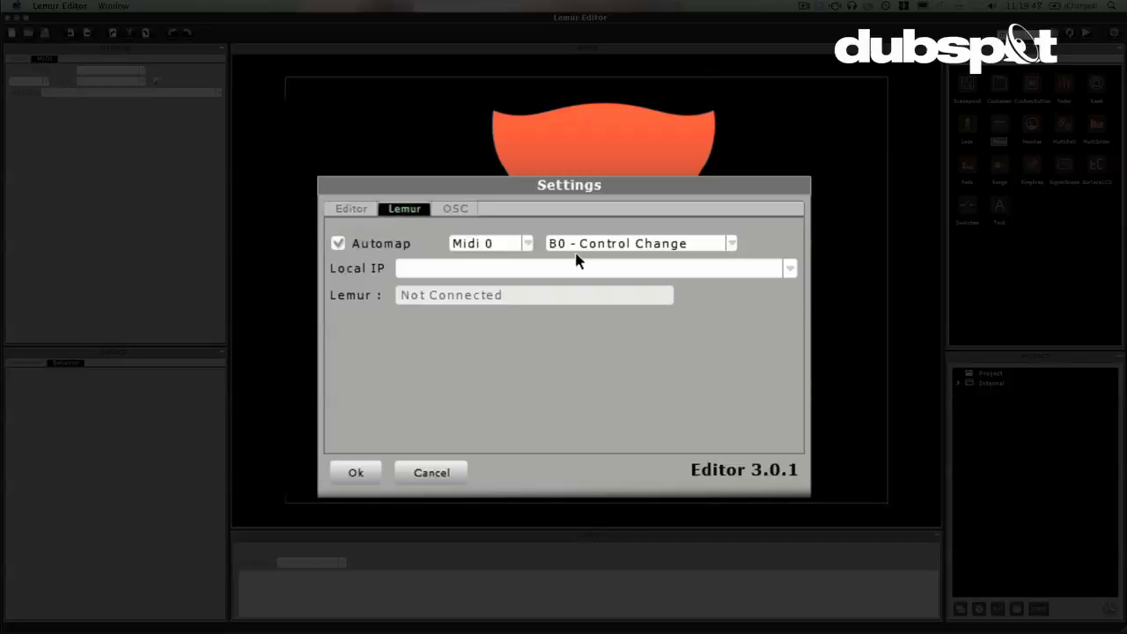
click(600, 244)
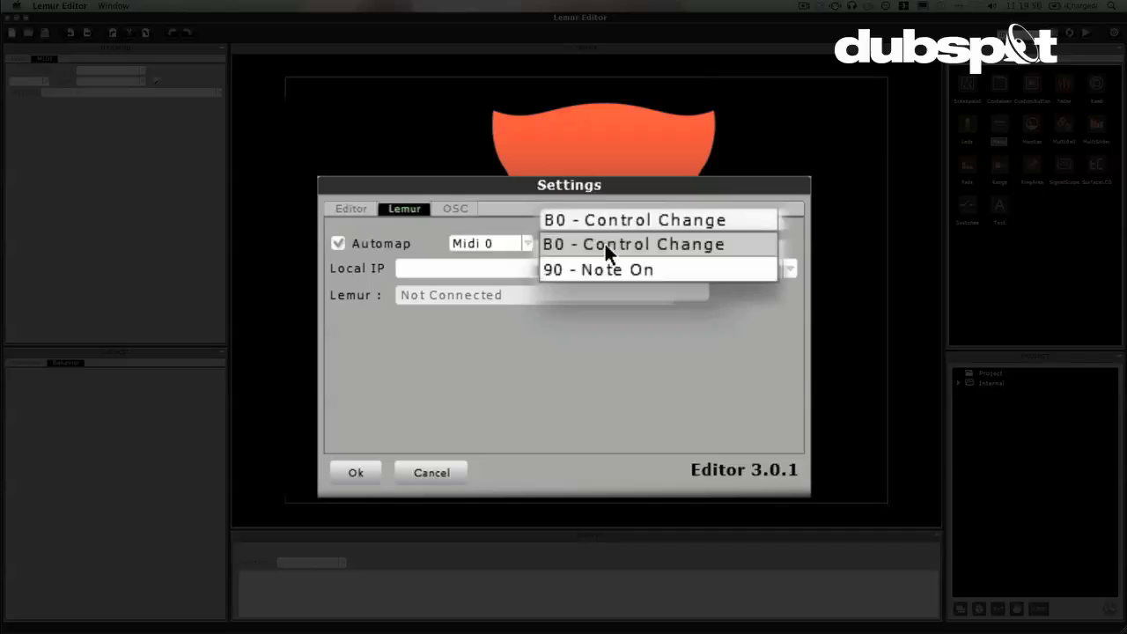
click(605, 244)
click(621, 218)
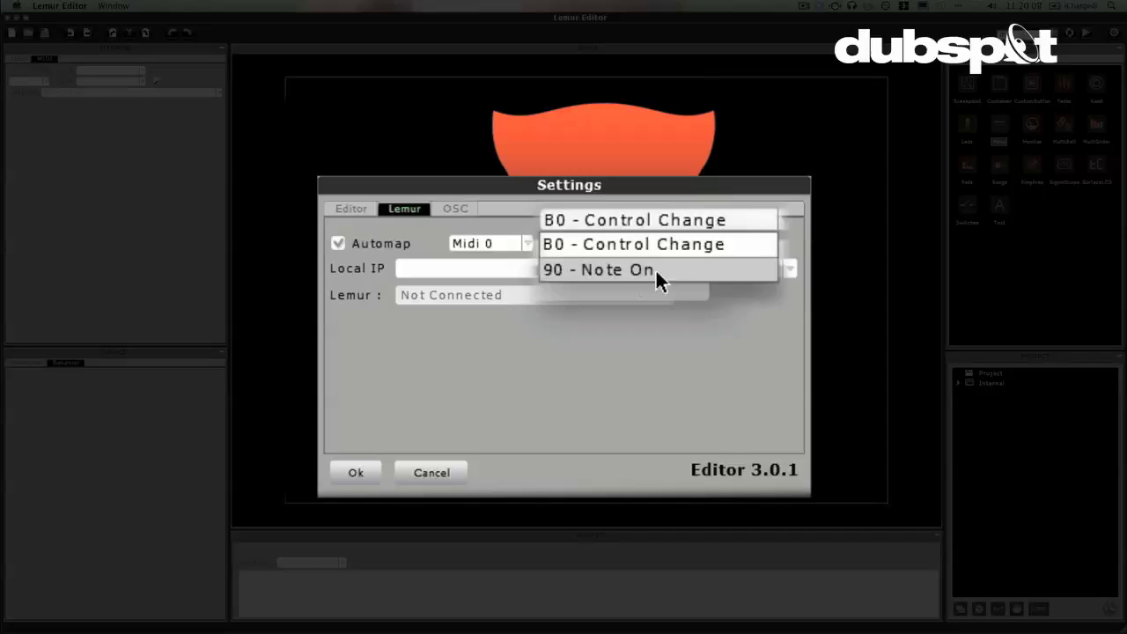
key(Escape)
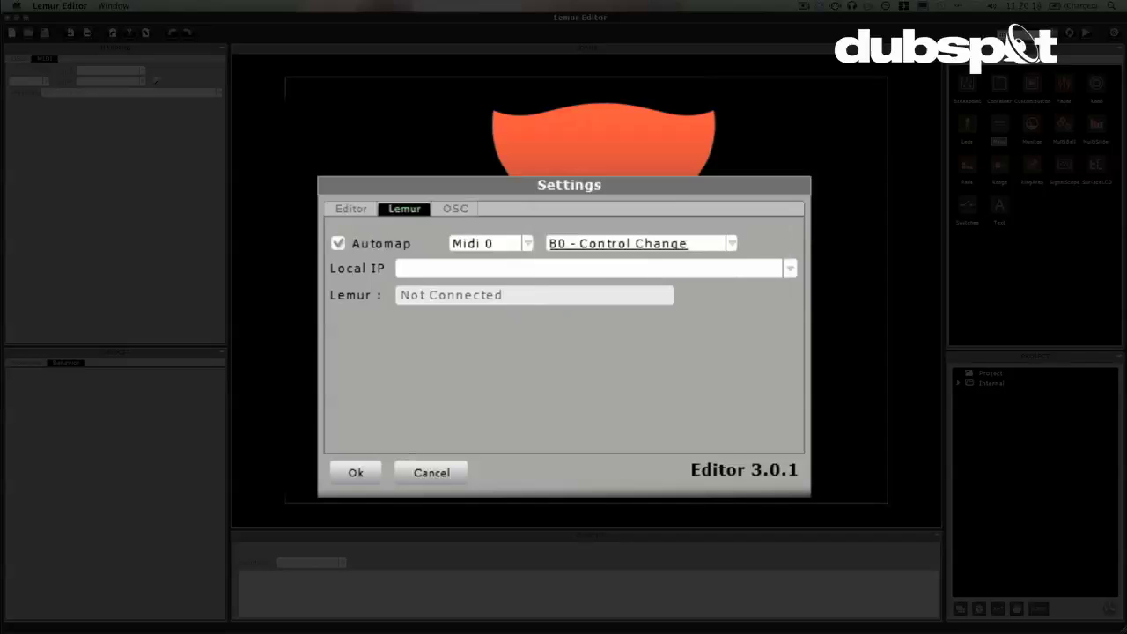
click(352, 471)
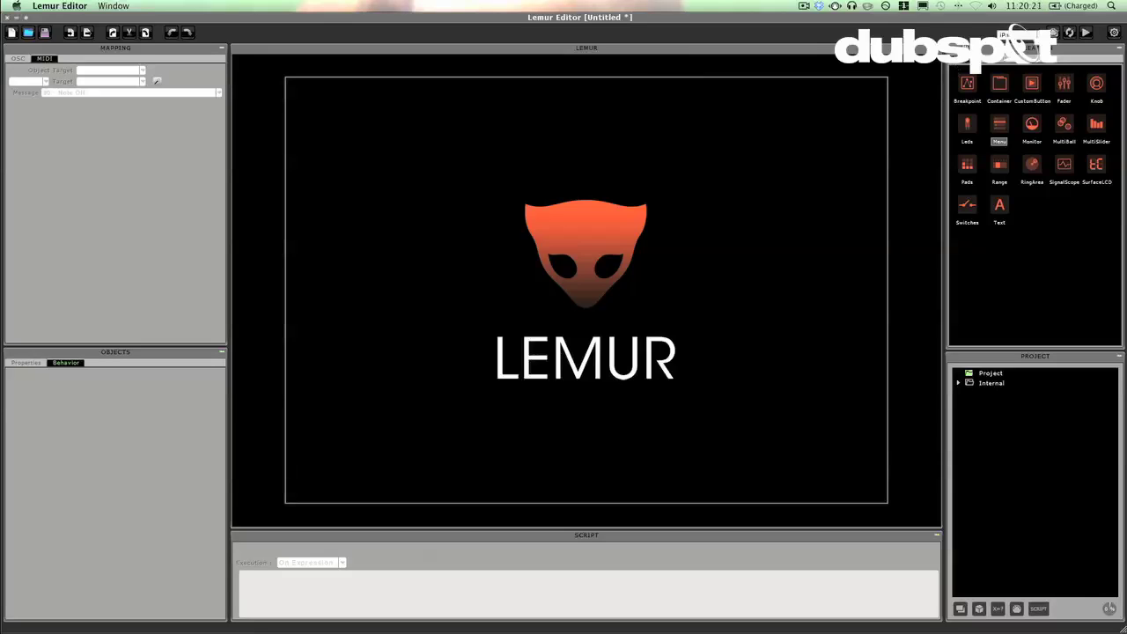
- Turn AirPort on from the AirPort menu's Network preferences
click(975, 7)
click(877, 49)
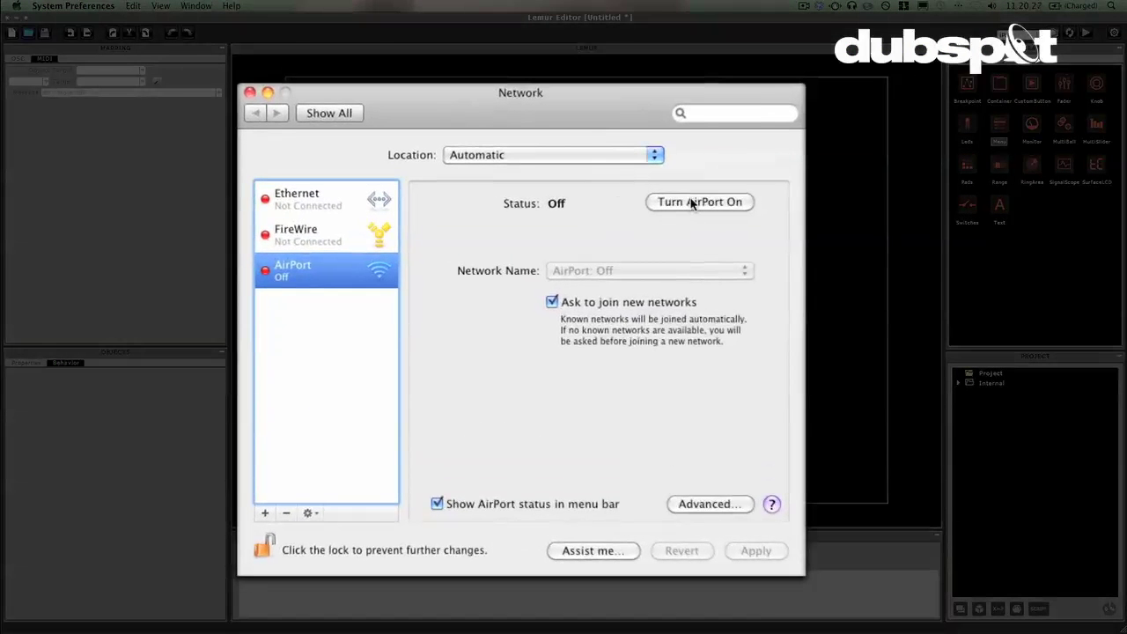
click(698, 201)
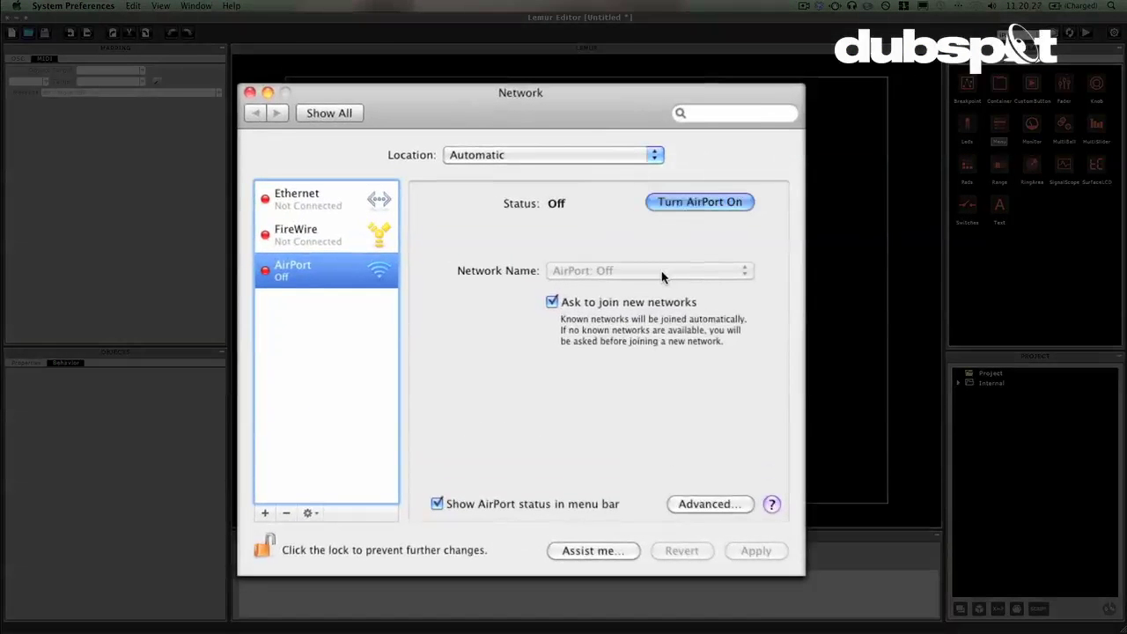
- Create a computer-to-computer network, then close the Network preferences window
click(662, 273)
click(638, 314)
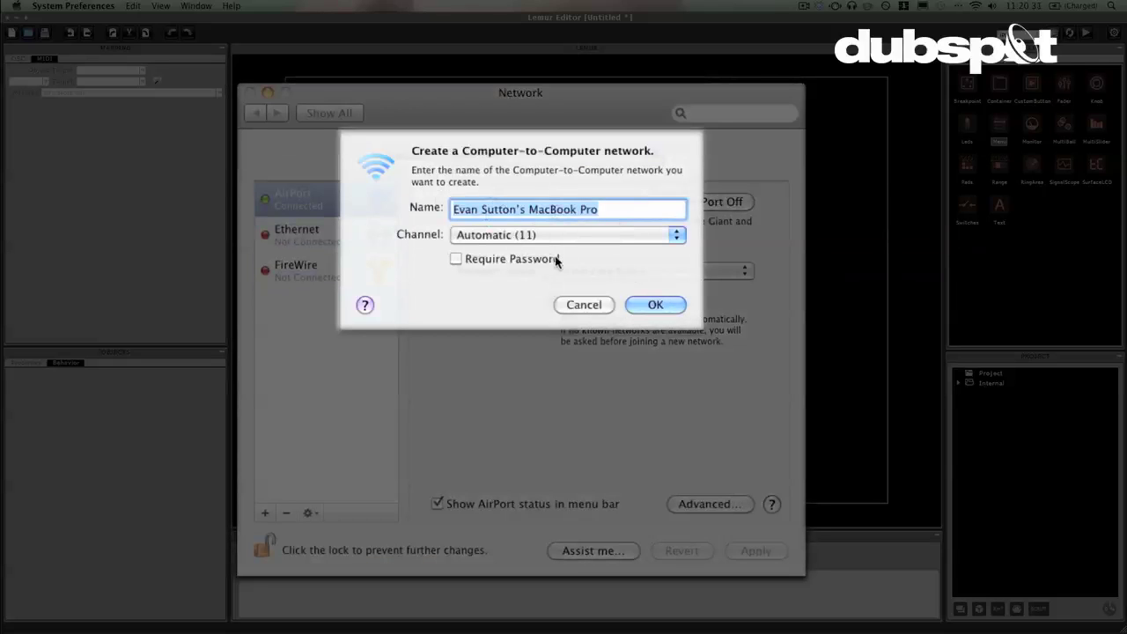
click(676, 305)
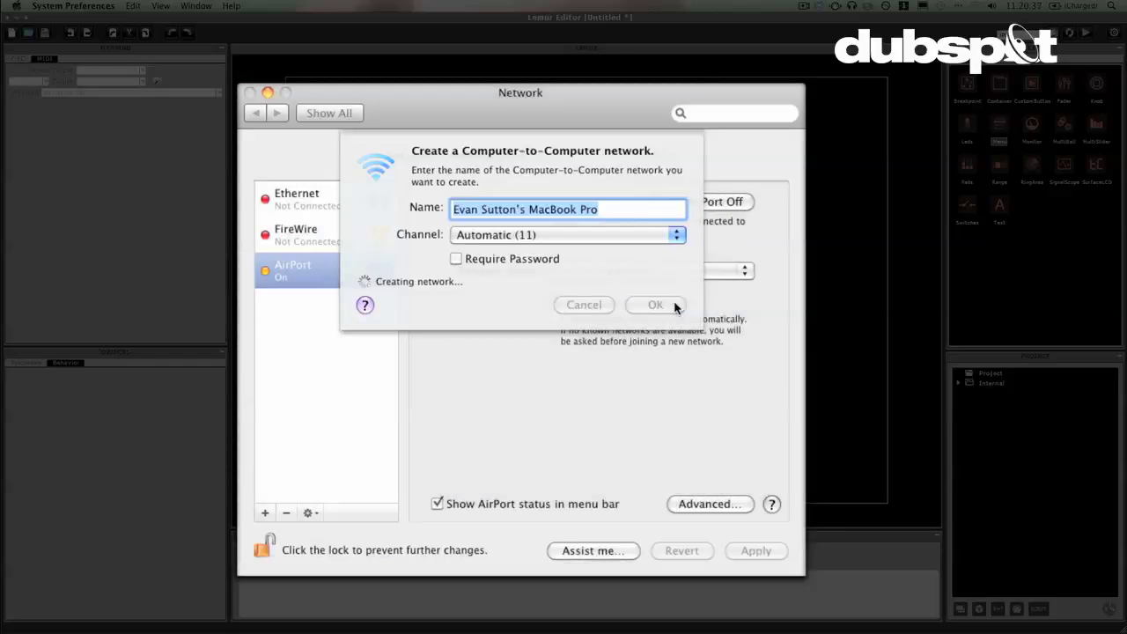
click(249, 92)
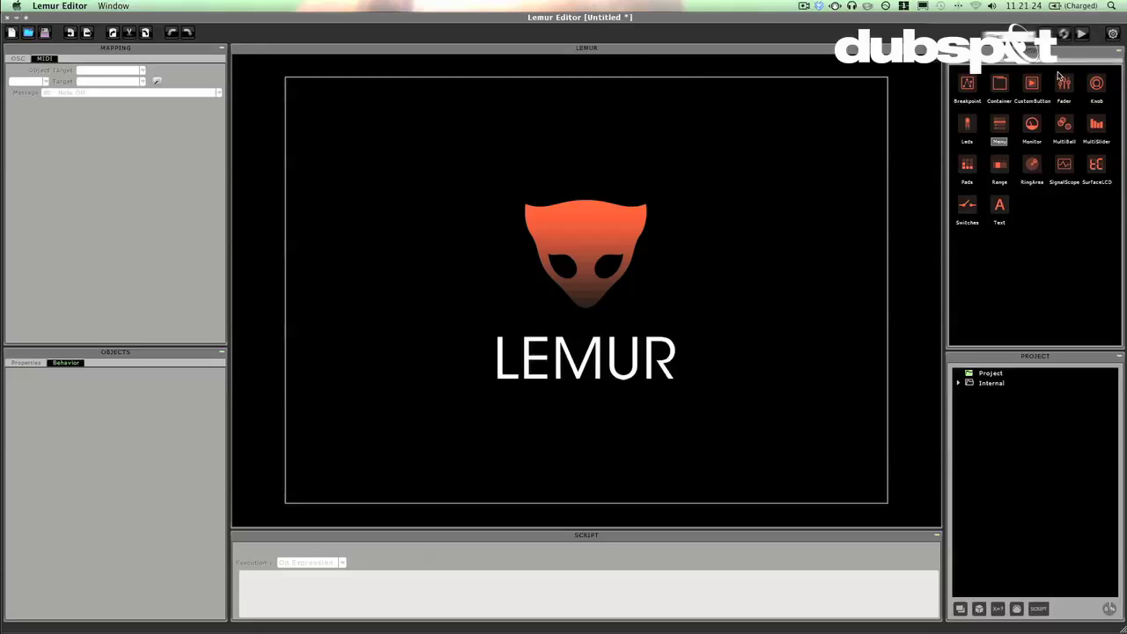
- Connect the editor to the AVERAGE-MAN Lemur device
click(1085, 32)
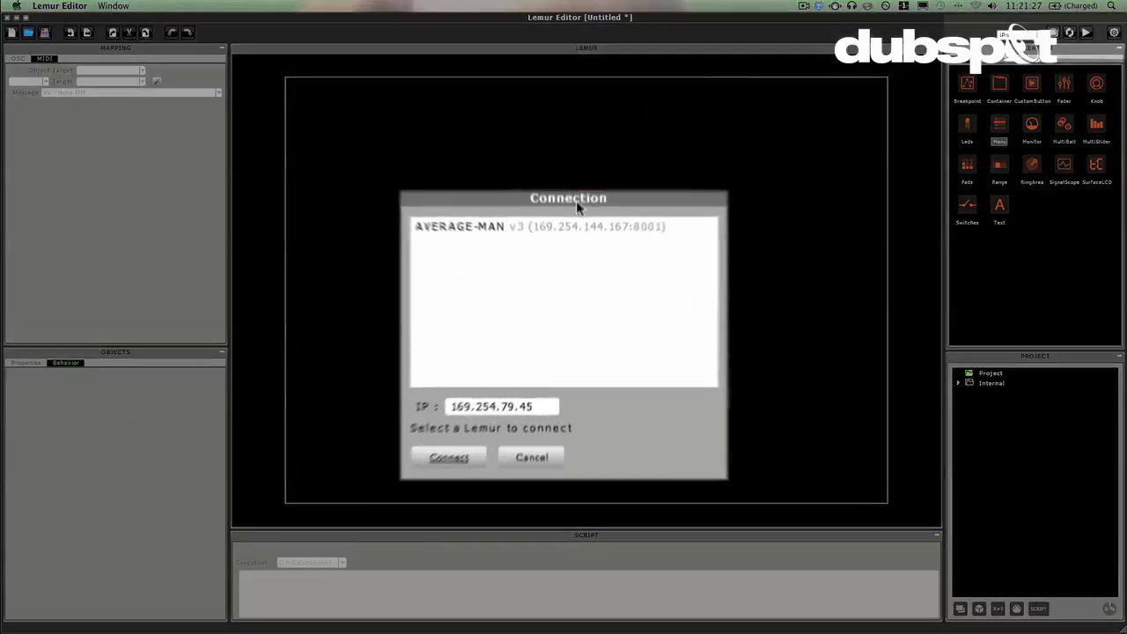
click(494, 212)
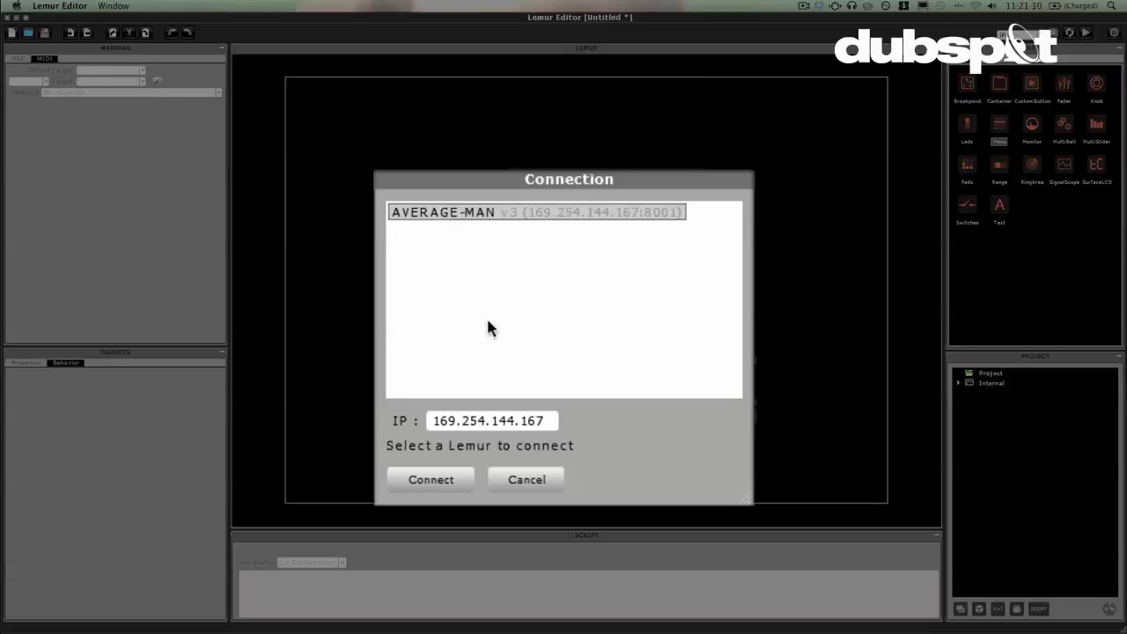
click(431, 480)
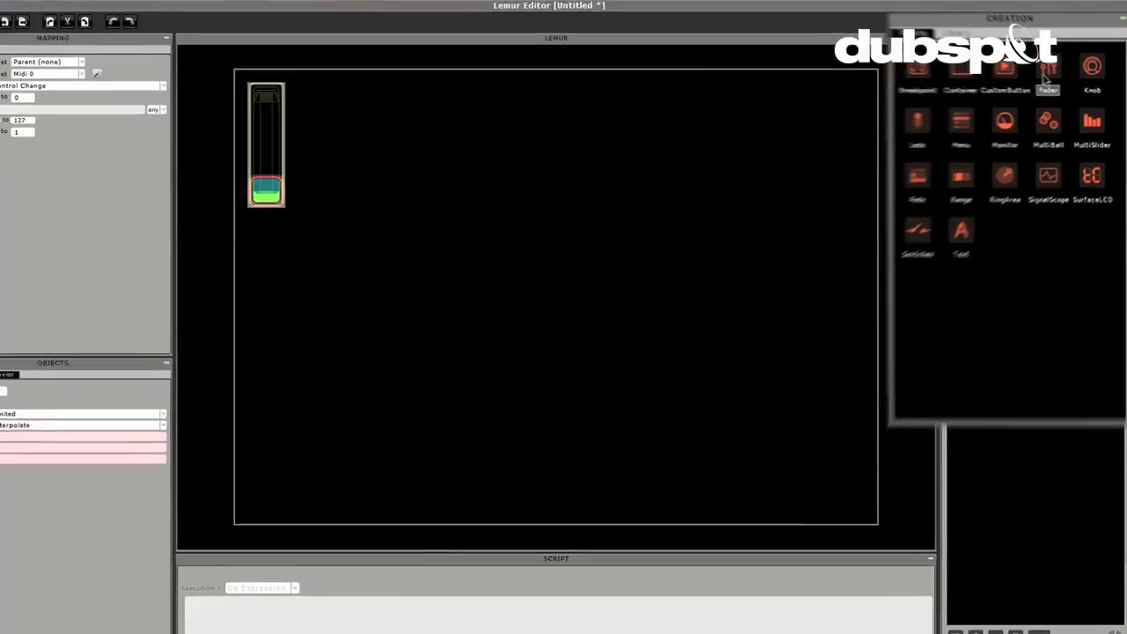
- Move the fader to the bottom-left of the interface and resize it wider and taller
drag(227, 155, 219, 478)
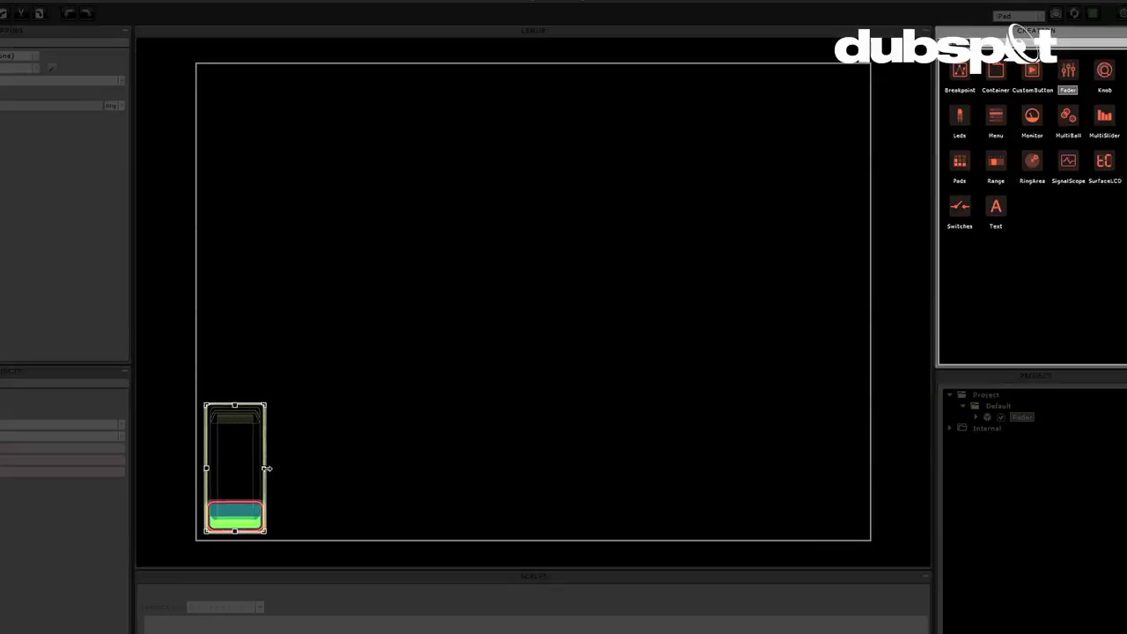
drag(267, 468, 287, 467)
drag(248, 405, 249, 336)
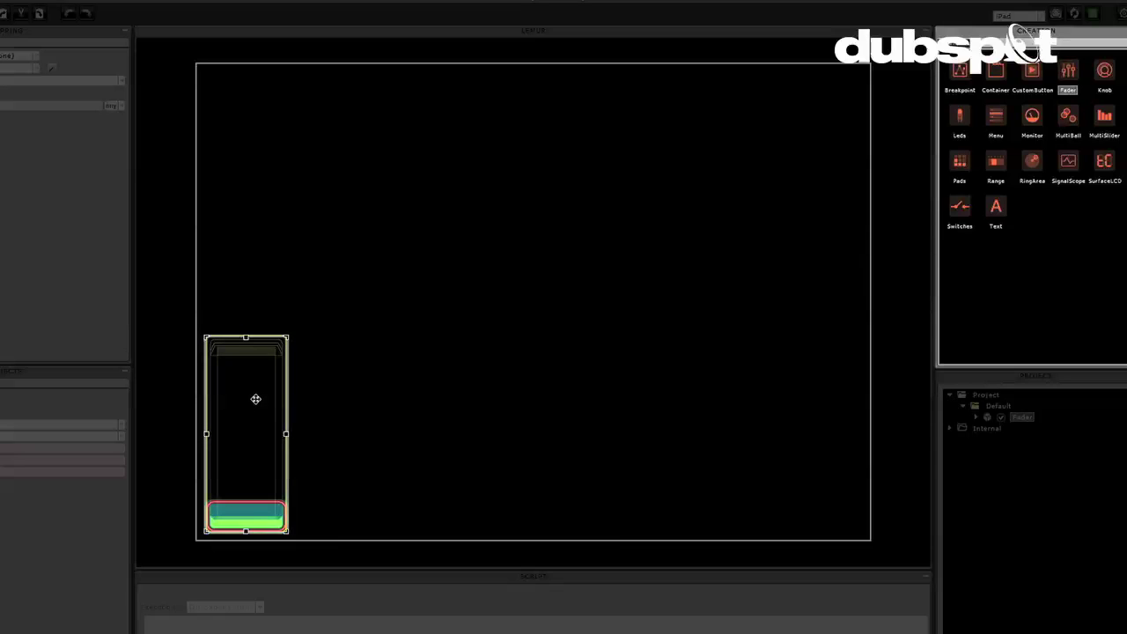
drag(255, 399, 256, 397)
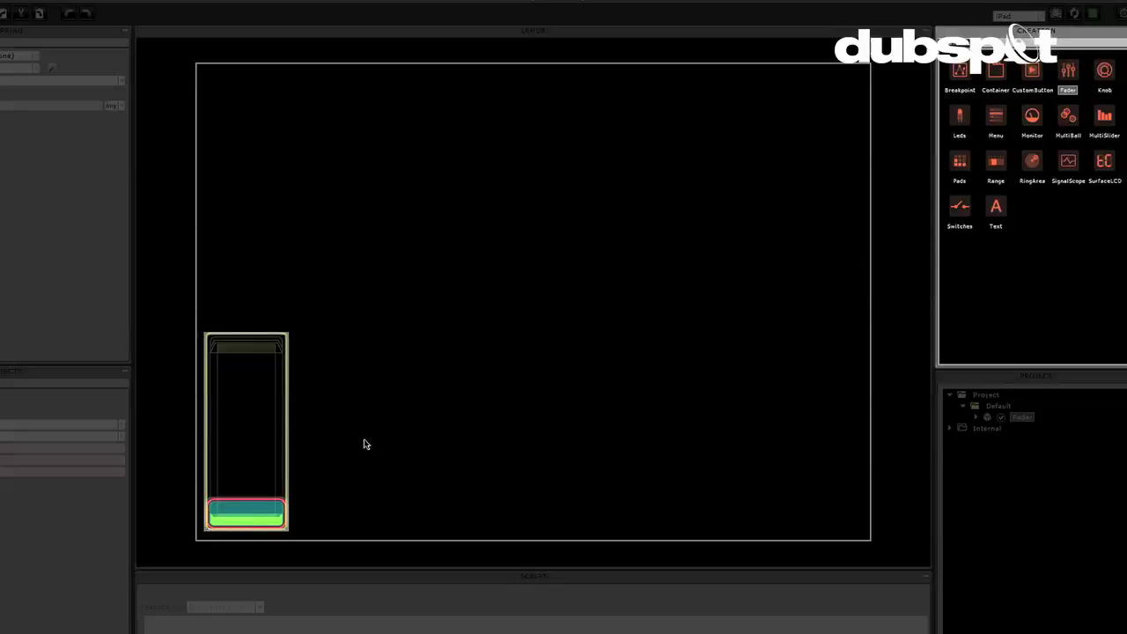
mouse_move(287, 335)
mouse_down()
mouse_move(283, 382)
mouse_move(294, 337)
mouse_up()
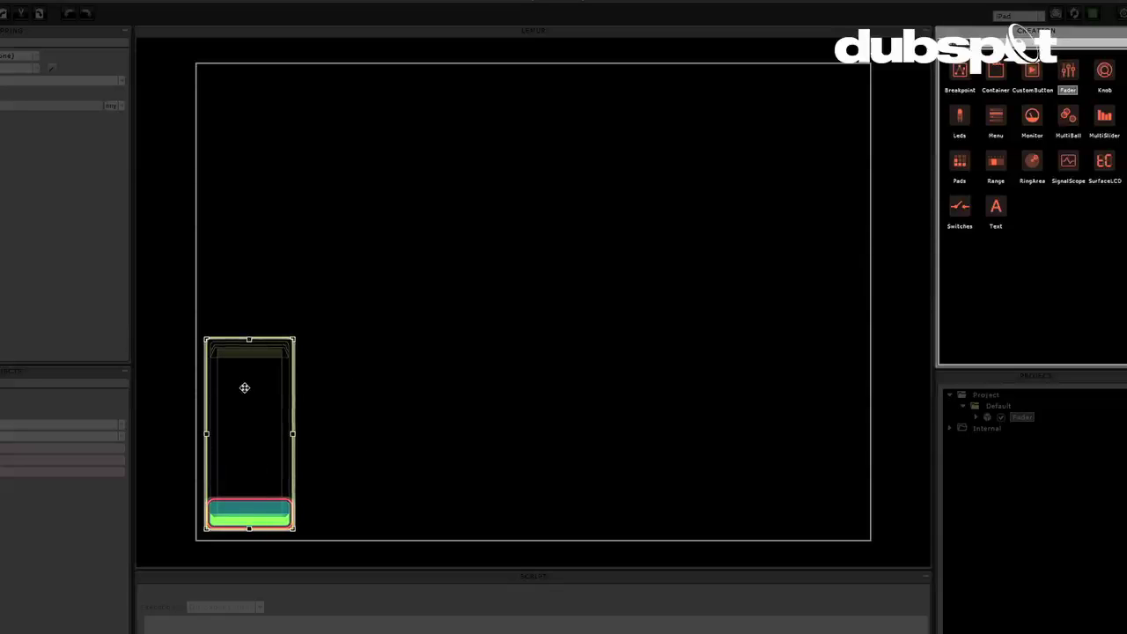
- Duplicate the fader, then duplicate the pair to get four faders in a row
drag(244, 387, 343, 387)
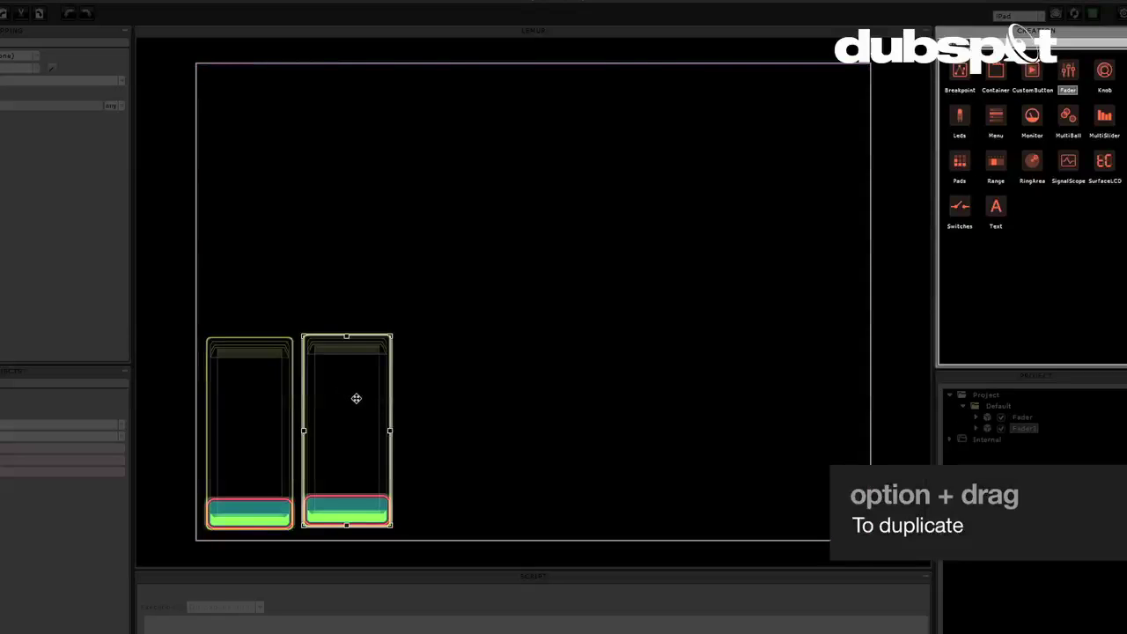
click(286, 401)
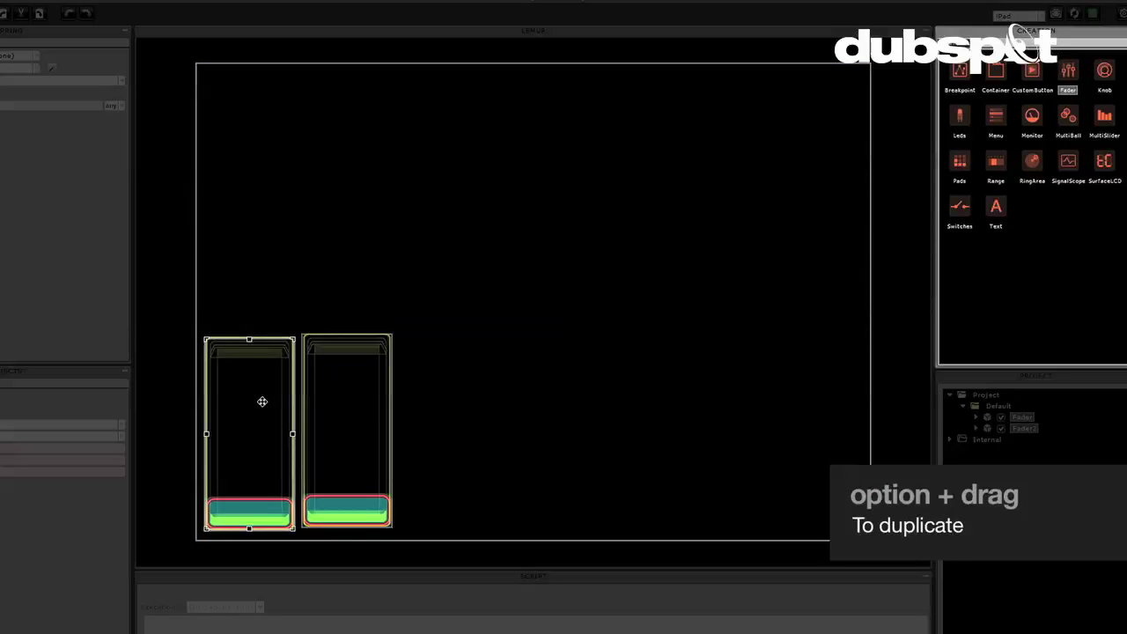
click(355, 409)
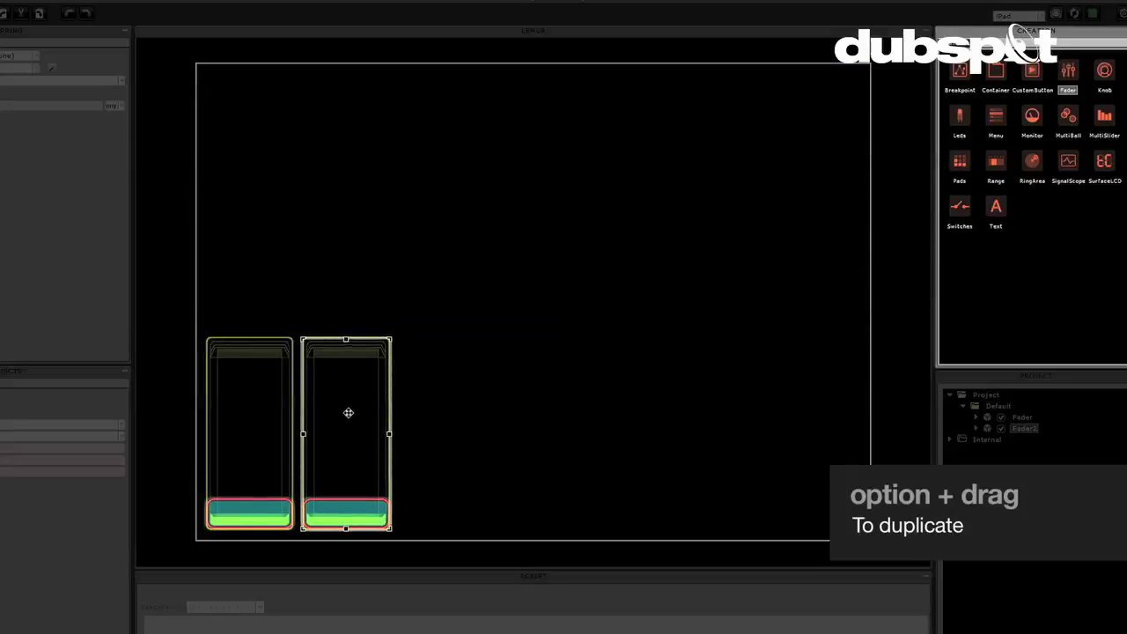
shift+click(259, 398)
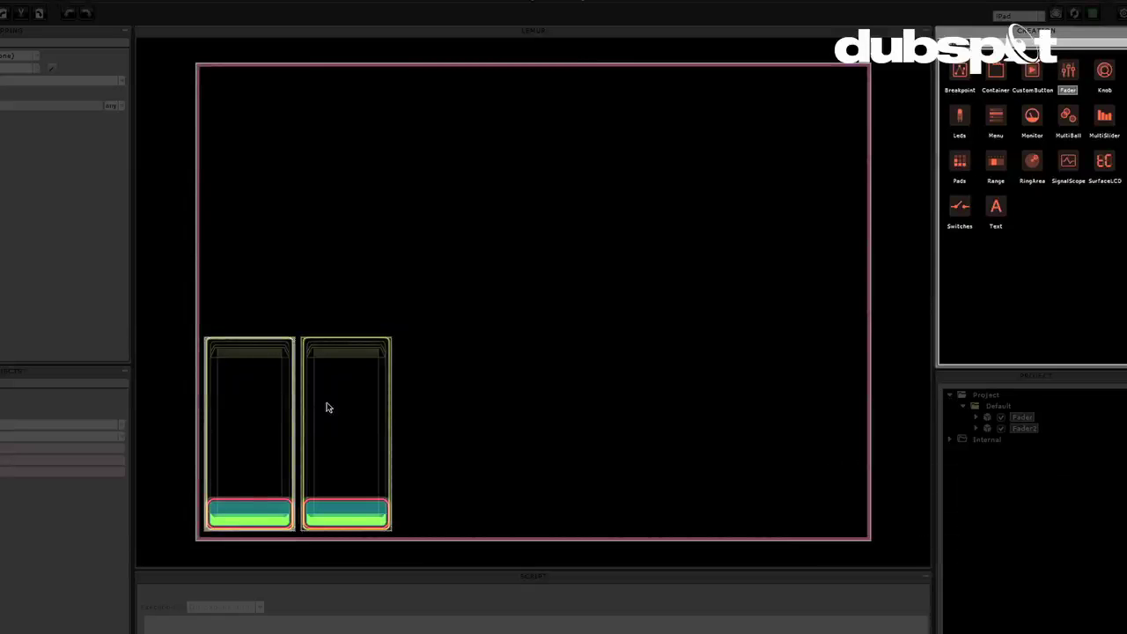
key(super+v)
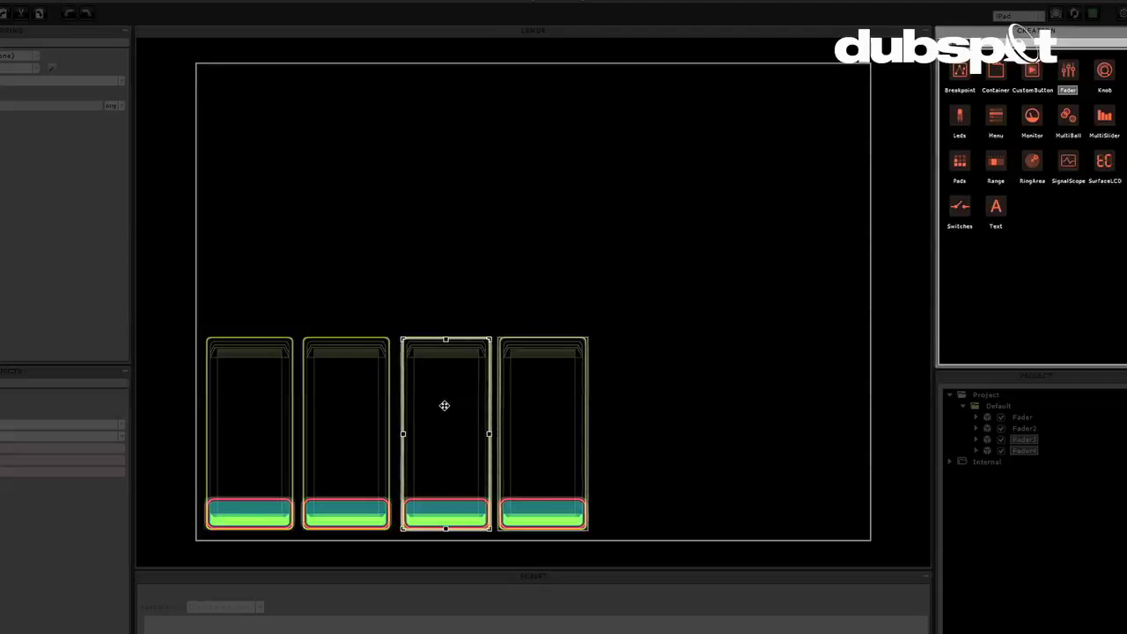
click(621, 403)
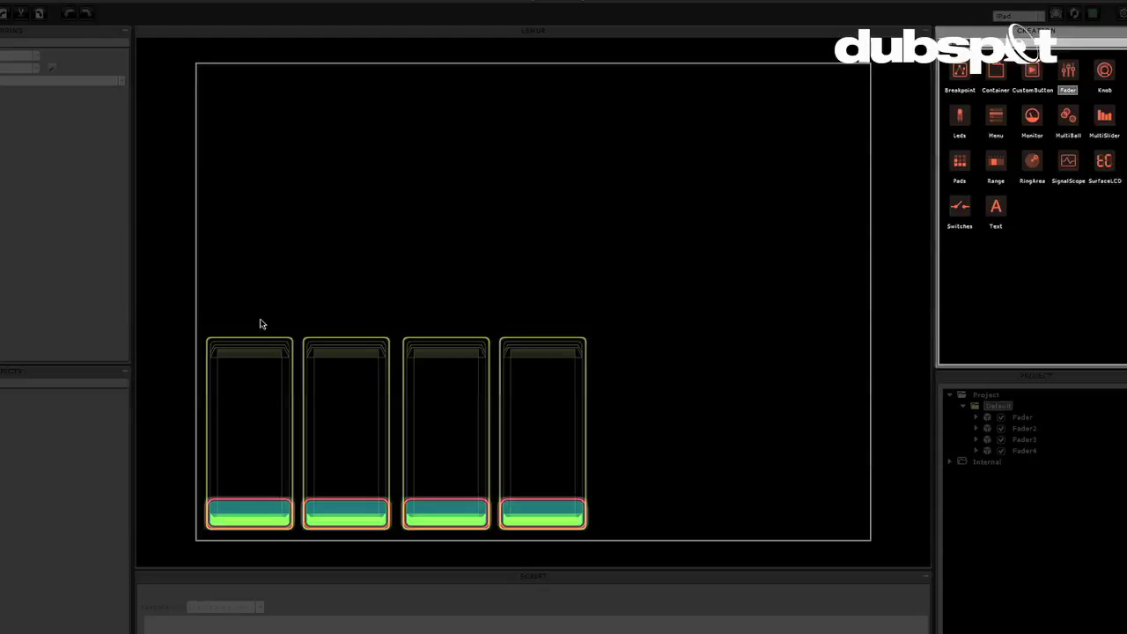
click(263, 398)
click(414, 433)
shift+click(518, 435)
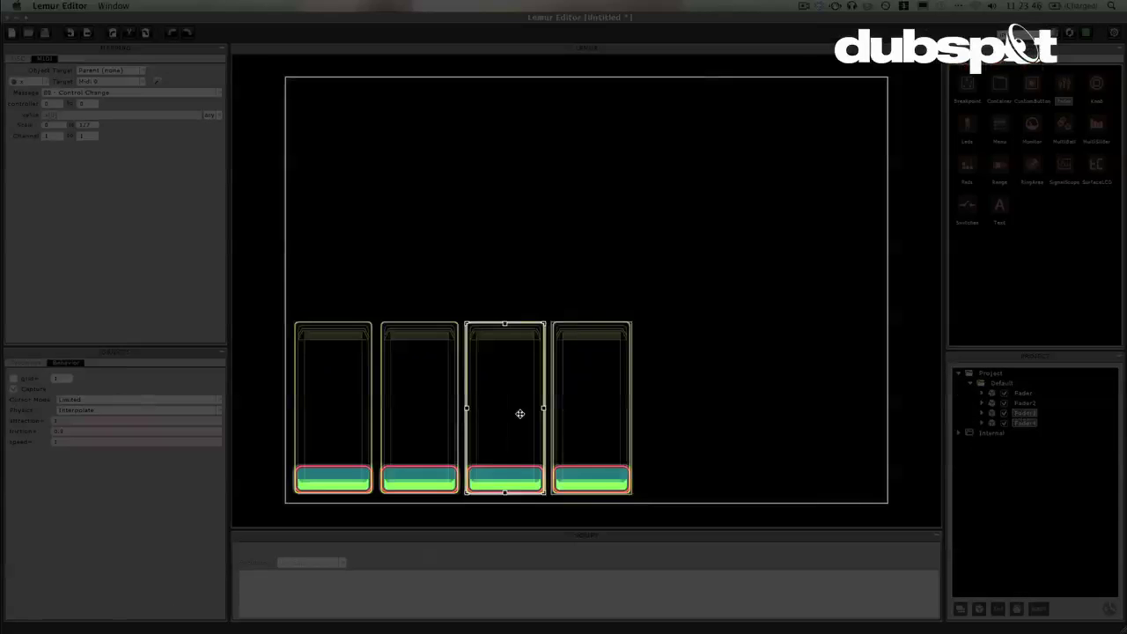
- Give each fader its own control-change controller number in the Mapping panel
click(522, 441)
click(632, 450)
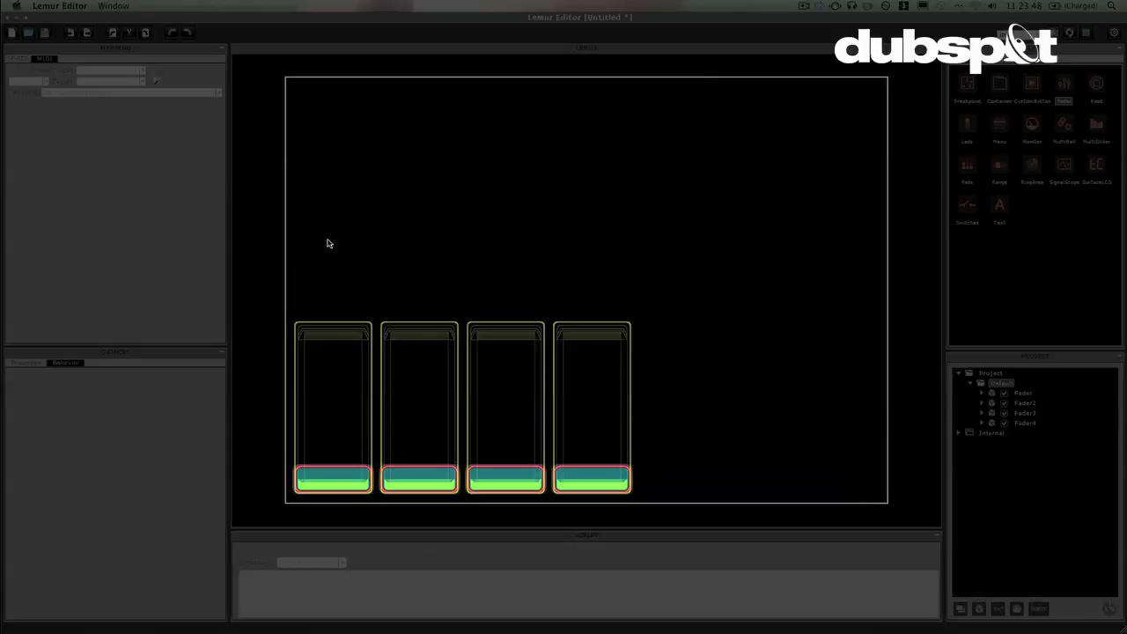
click(335, 330)
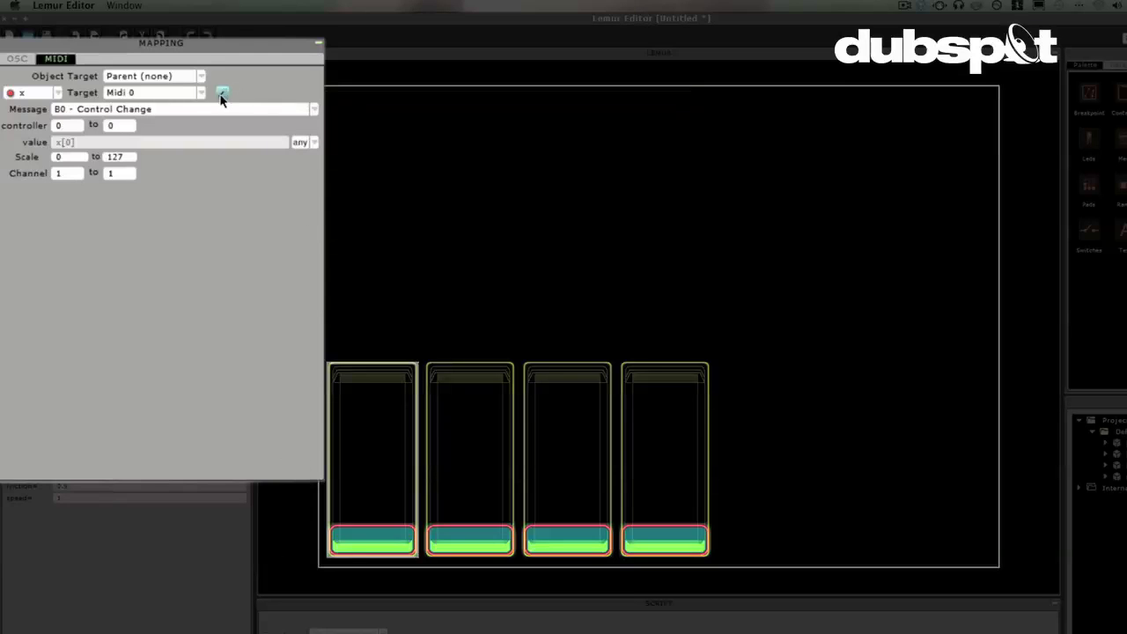
click(468, 421)
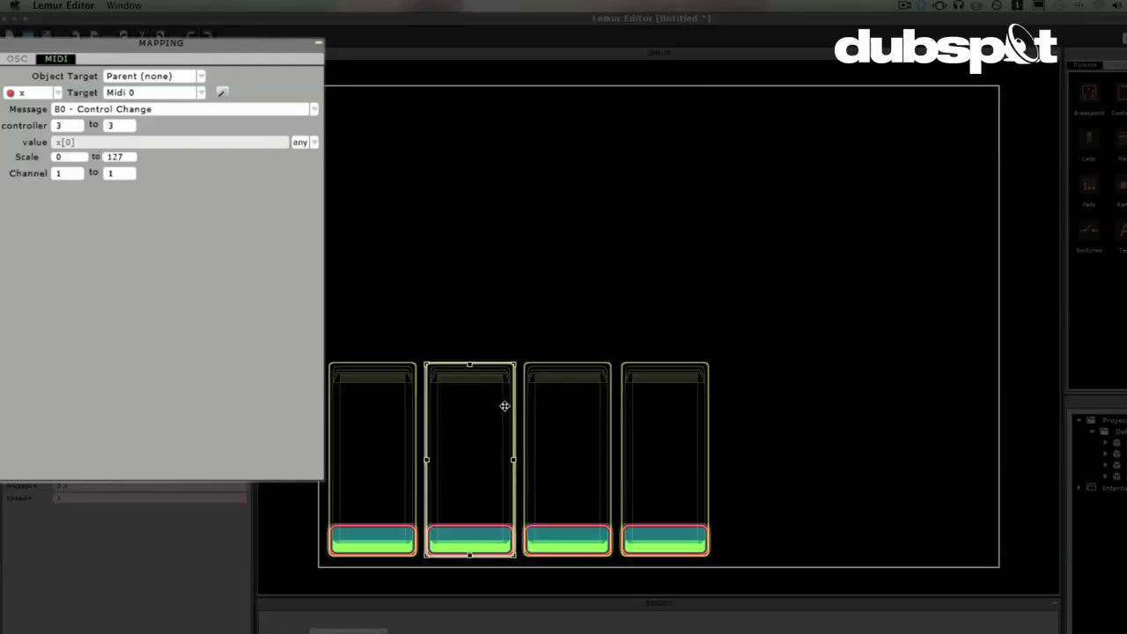
click(586, 428)
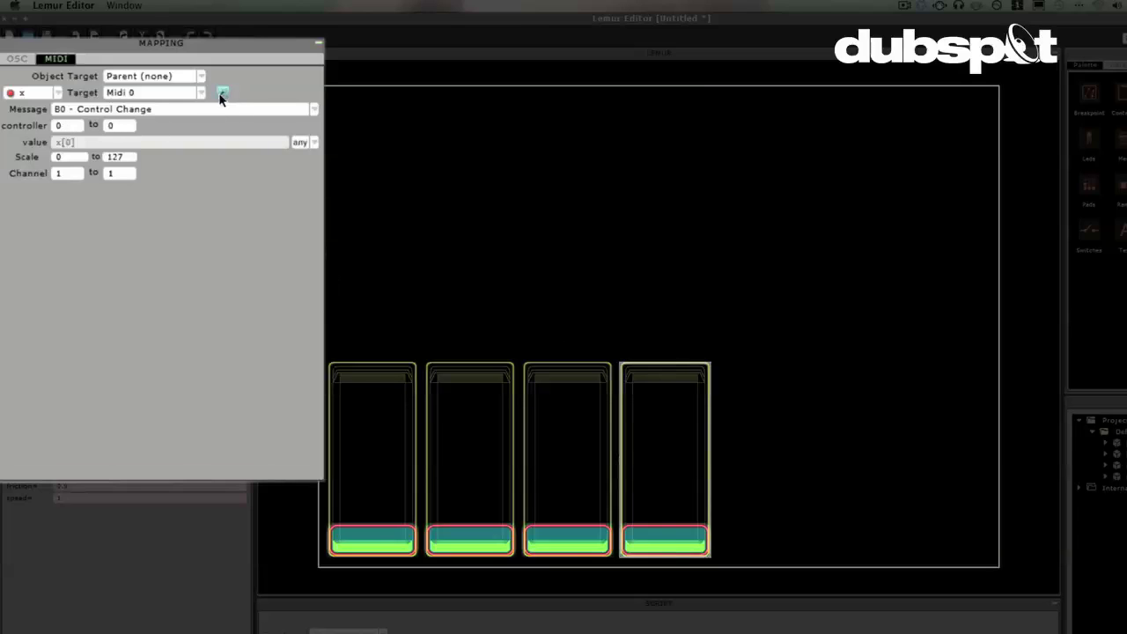
- Check each of the four faders' controller numbers in turn
click(394, 476)
click(473, 476)
click(604, 478)
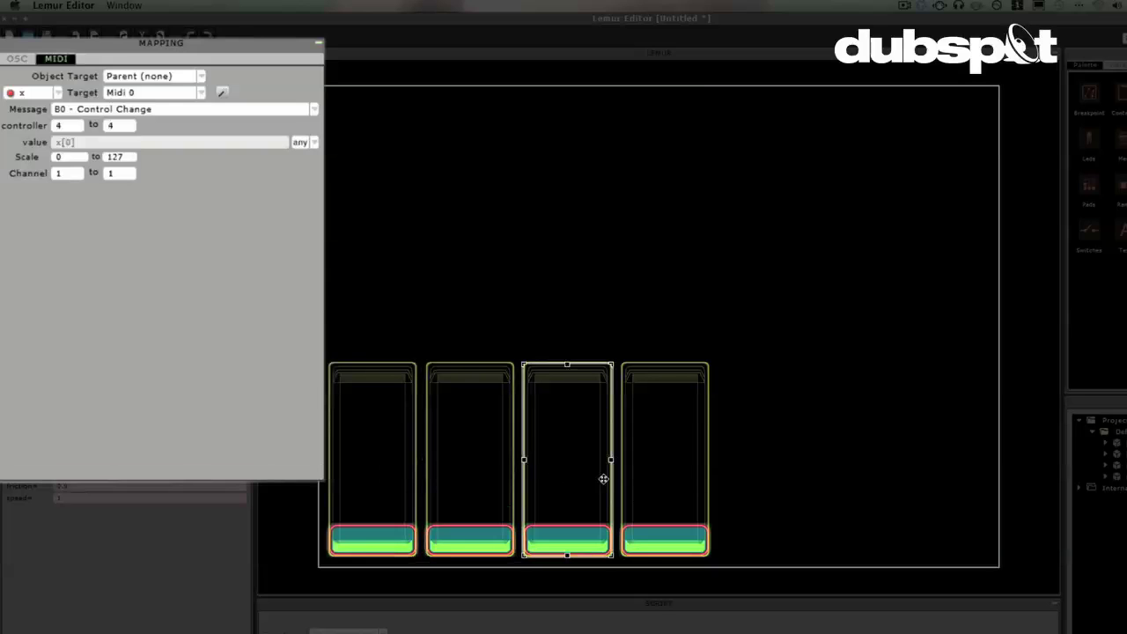
click(627, 479)
click(428, 458)
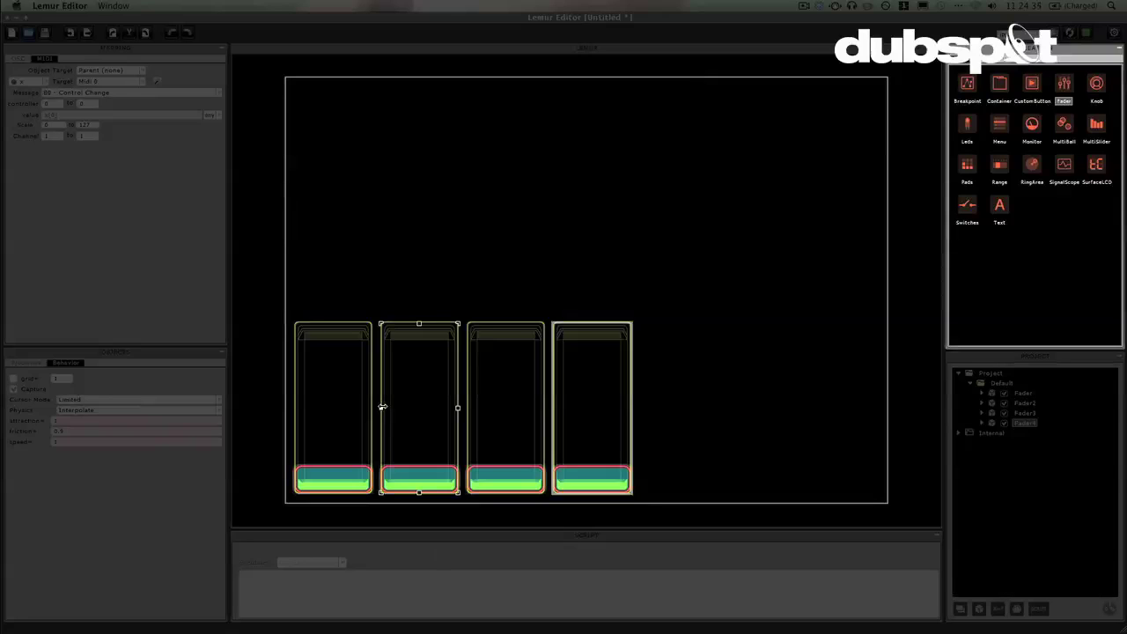
click(737, 388)
click(707, 389)
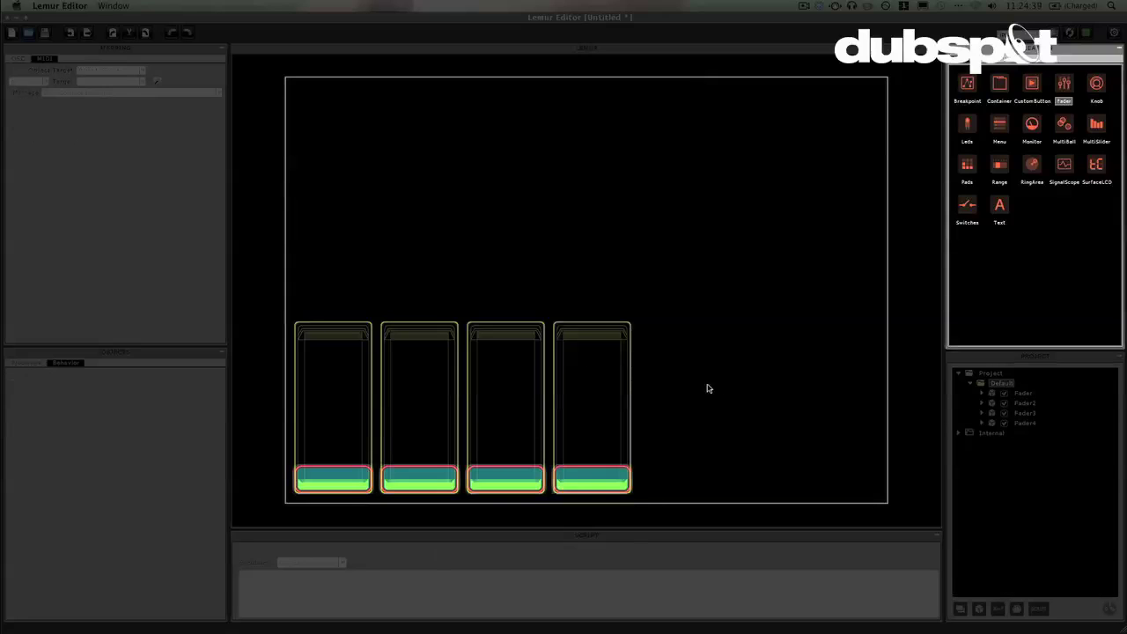
- In run mode, drag Fader4's cap up and down to test it
click(592, 366)
key(e)
click(591, 472)
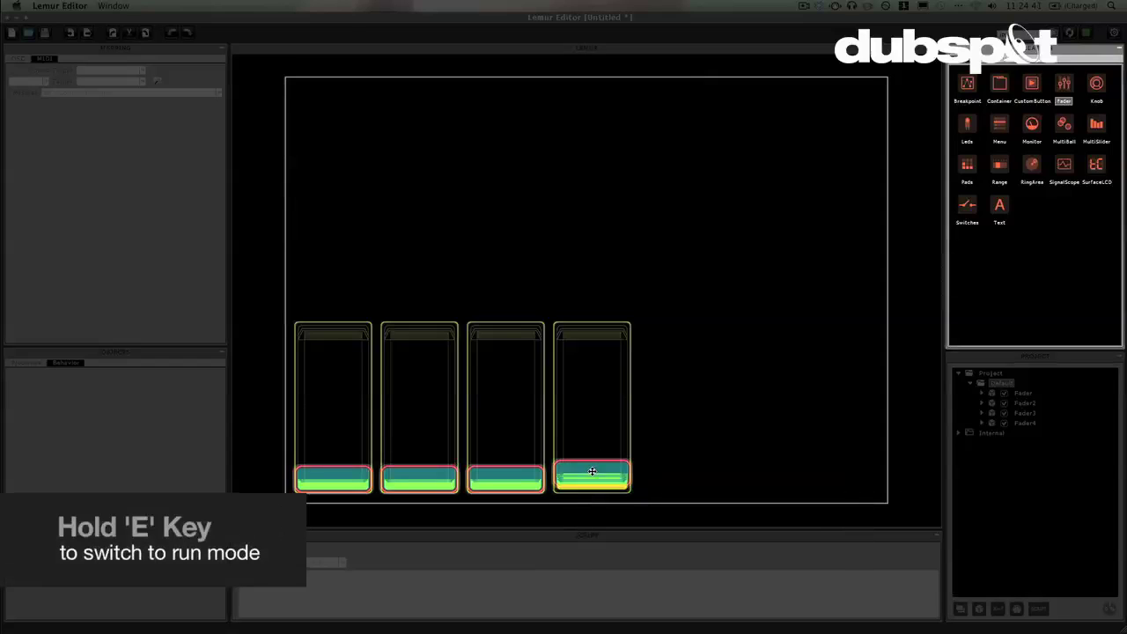
drag(592, 471, 608, 493)
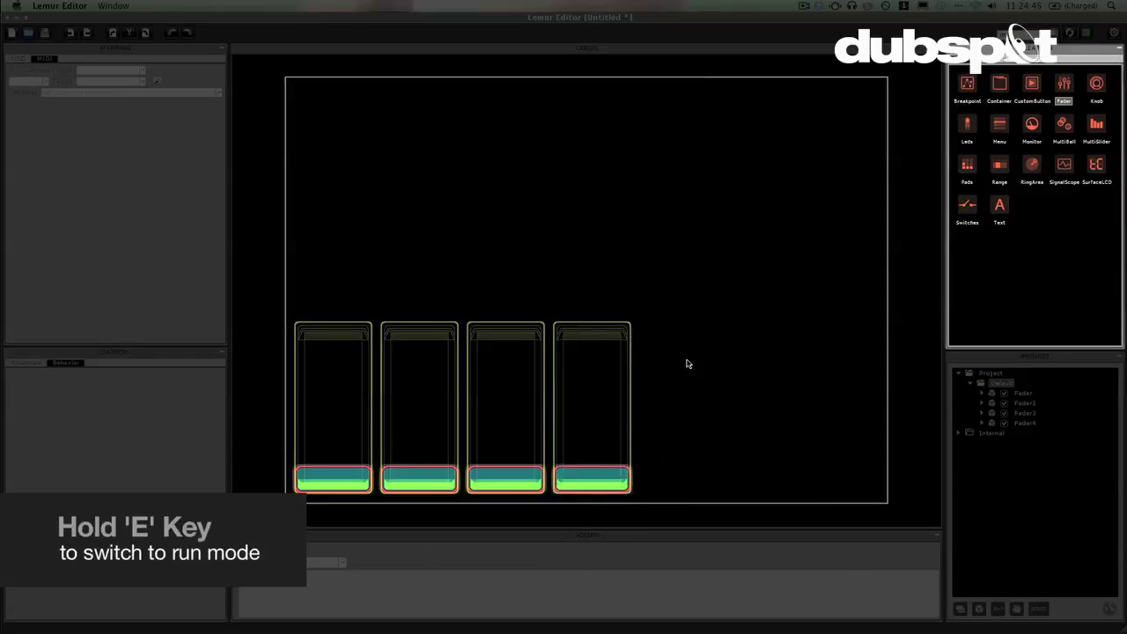
- Add a Text object and place it on top of the fourth fader
click(999, 218)
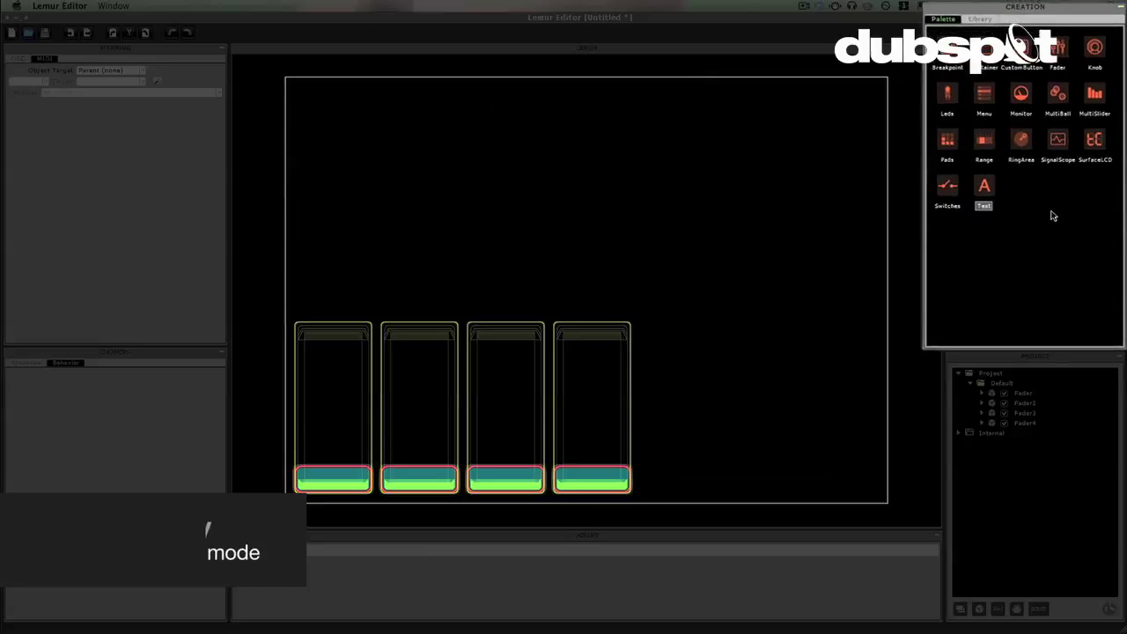
double_click(993, 192)
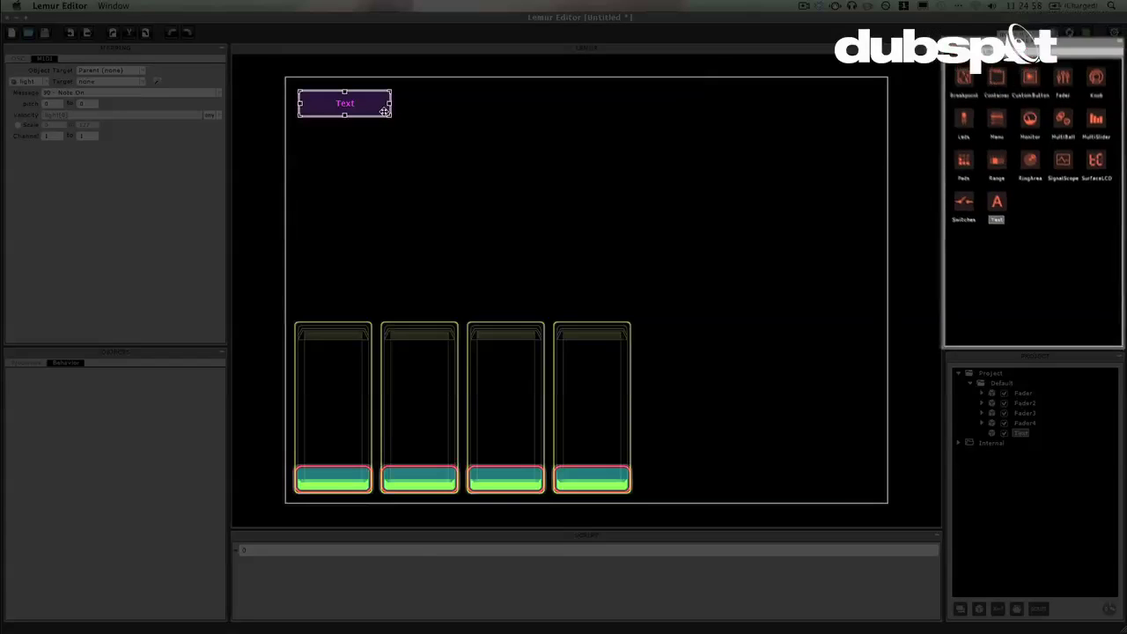
drag(385, 110, 617, 335)
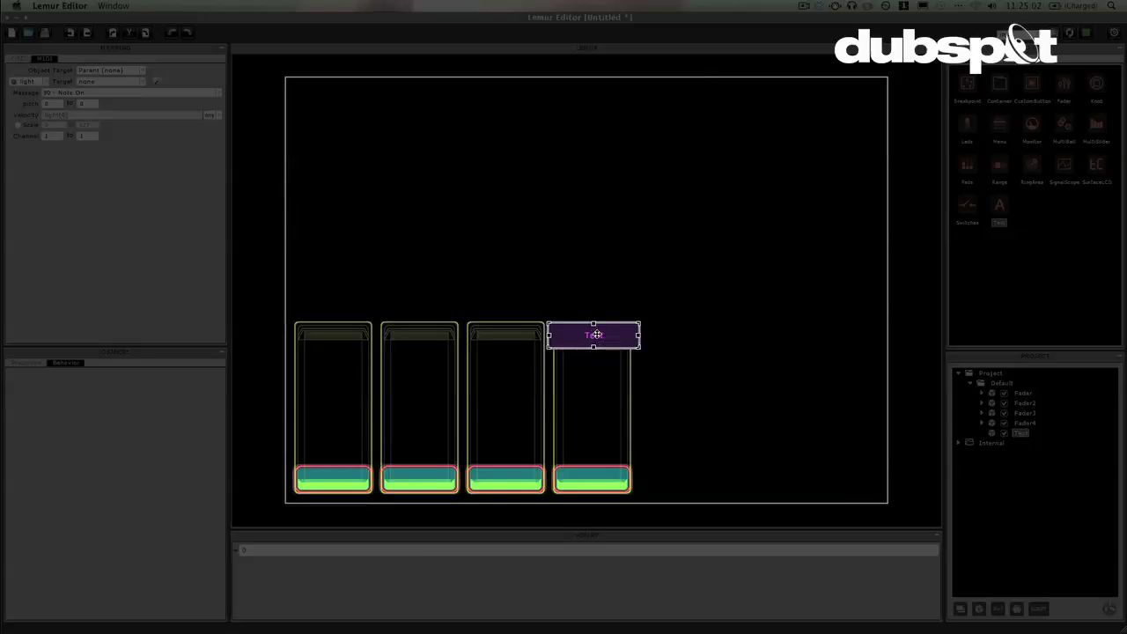
- Change the Text object's label to 'Echo'
click(22, 363)
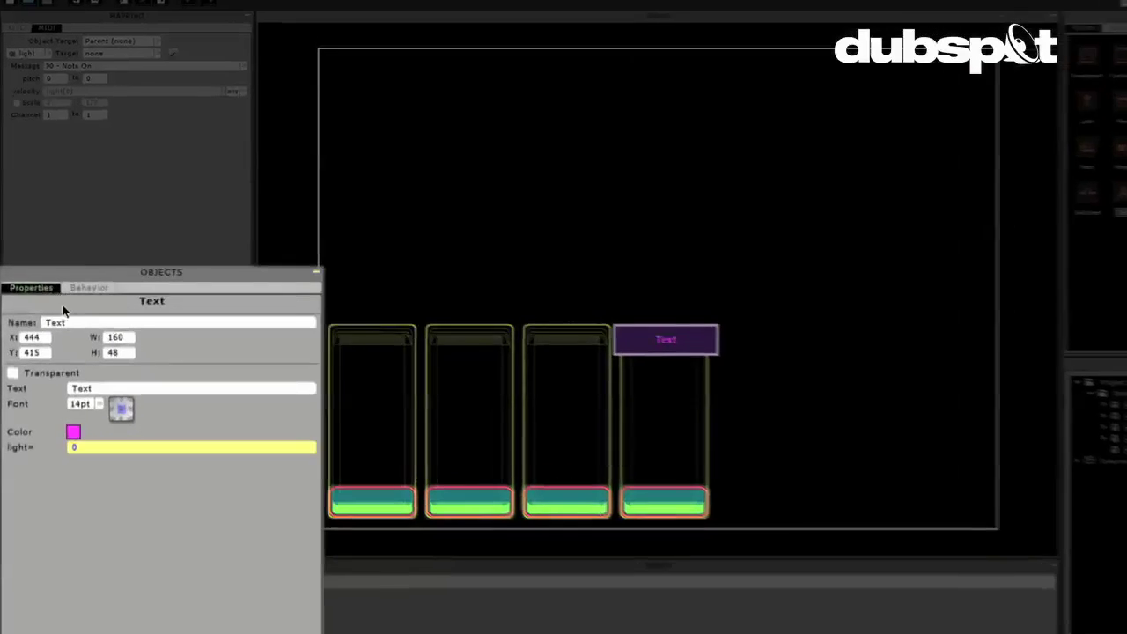
drag(97, 398, 70, 398)
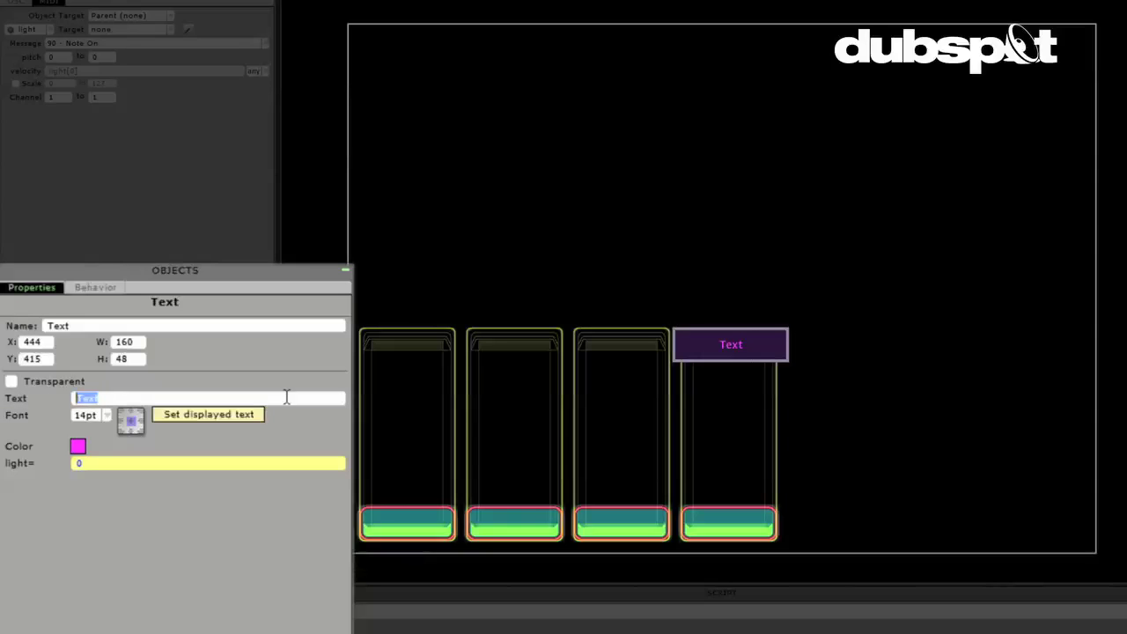
click(722, 355)
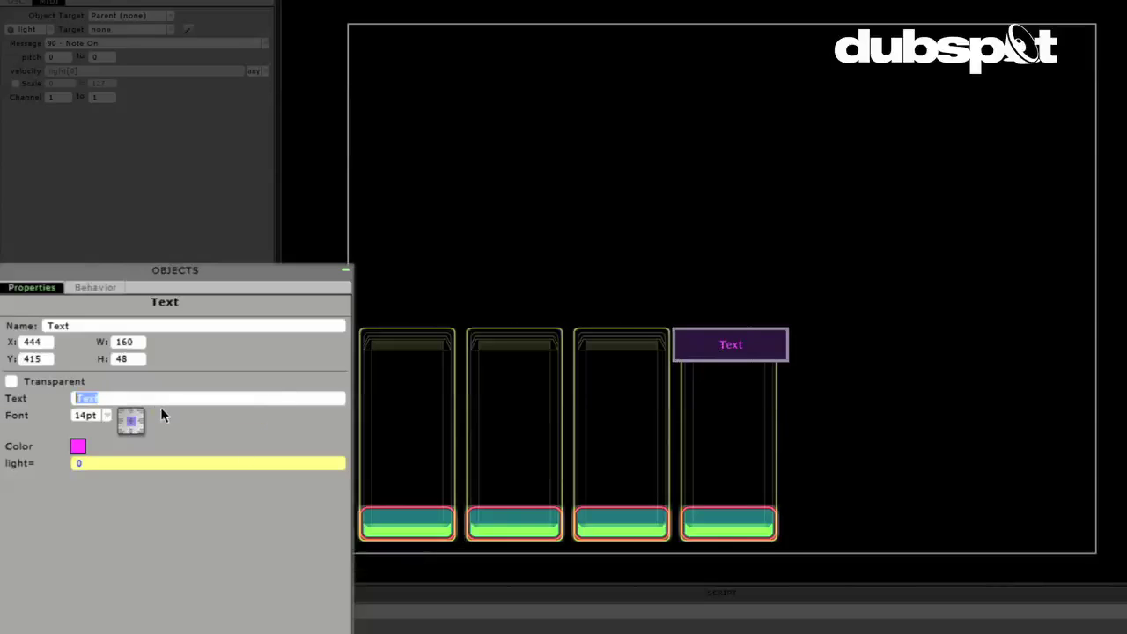
text(Echo)
key(Return)
- Make the Echo label's background transparent and its colour yellow-green
click(77, 446)
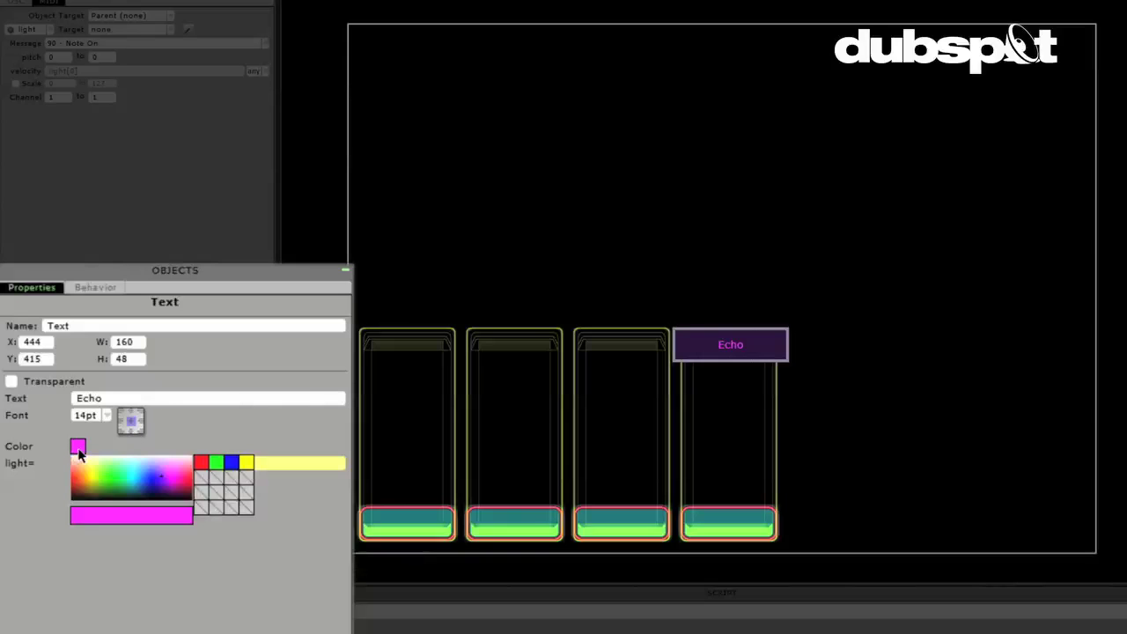
click(126, 486)
click(230, 463)
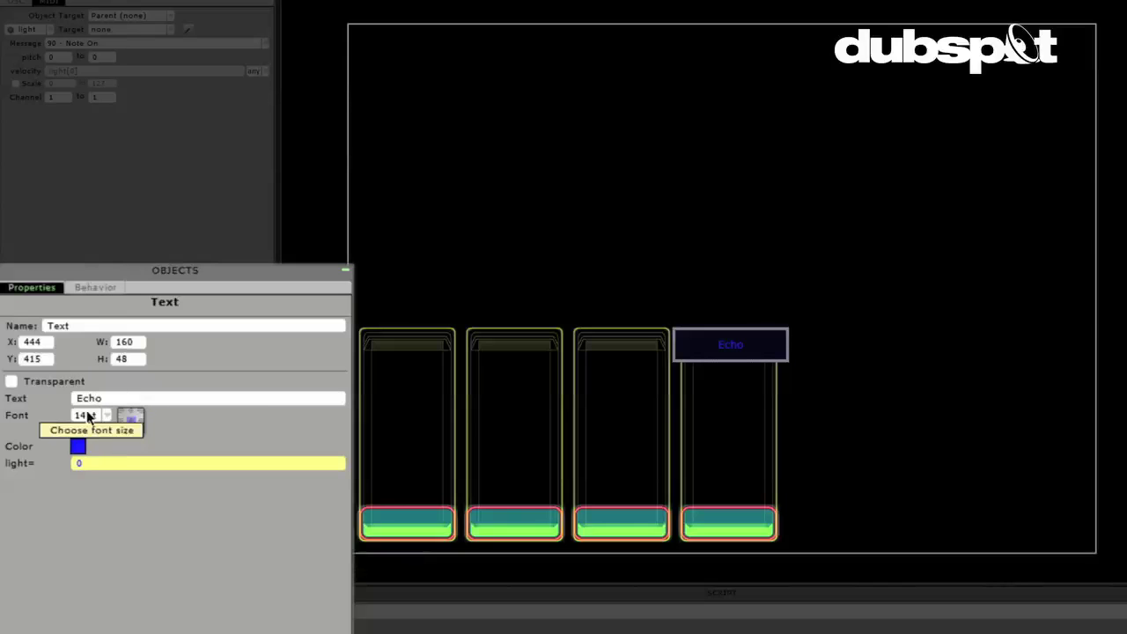
click(11, 381)
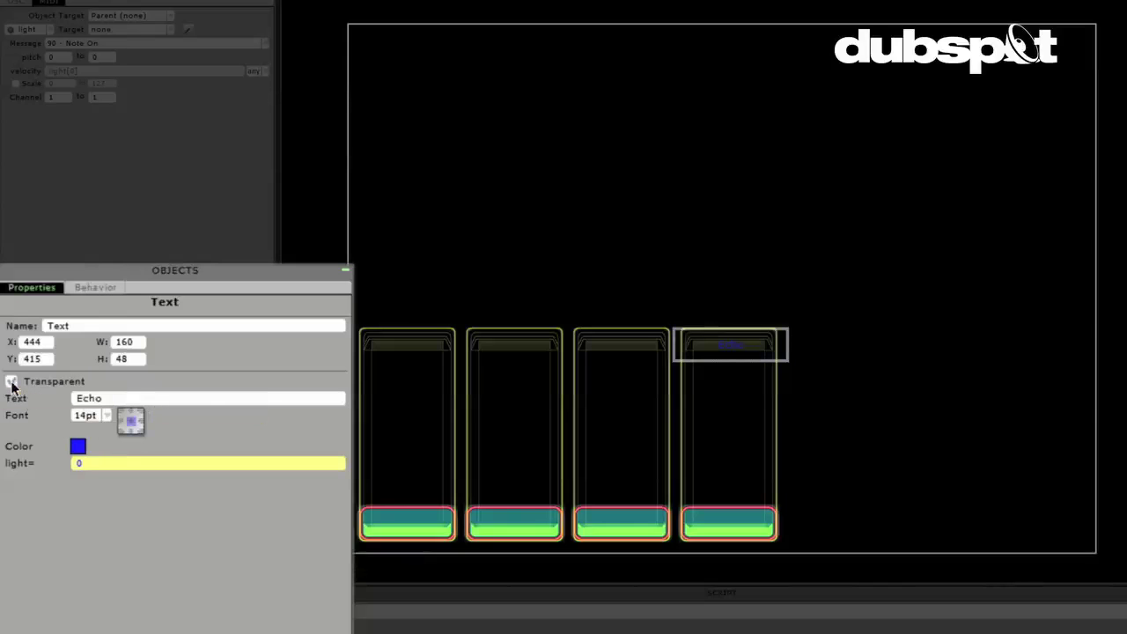
click(468, 468)
click(78, 446)
drag(101, 474, 97, 481)
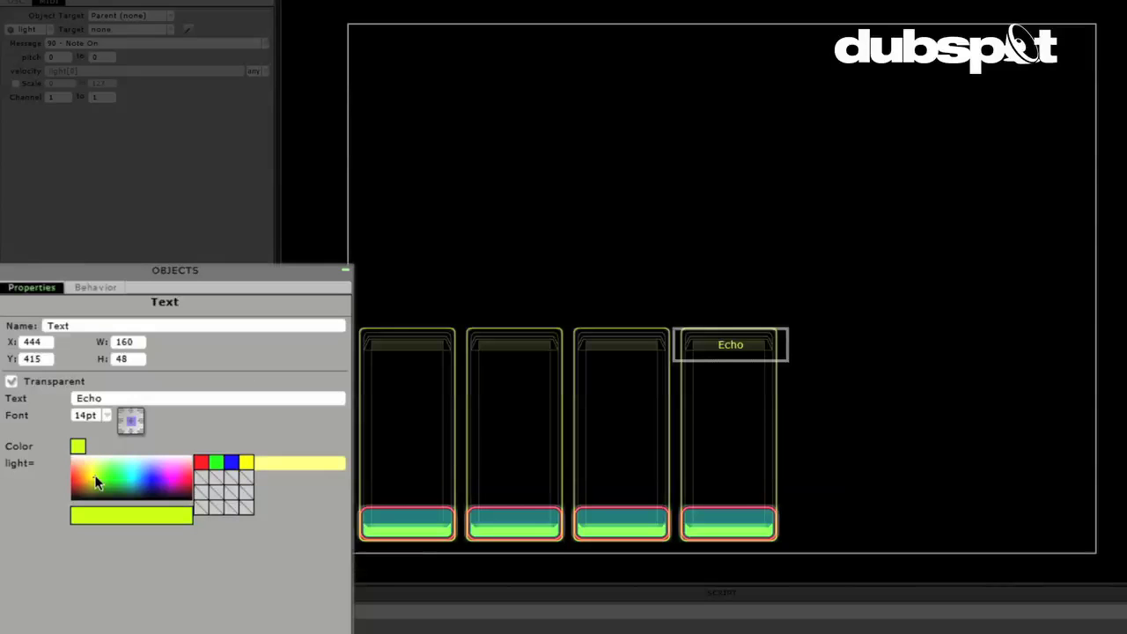
click(557, 256)
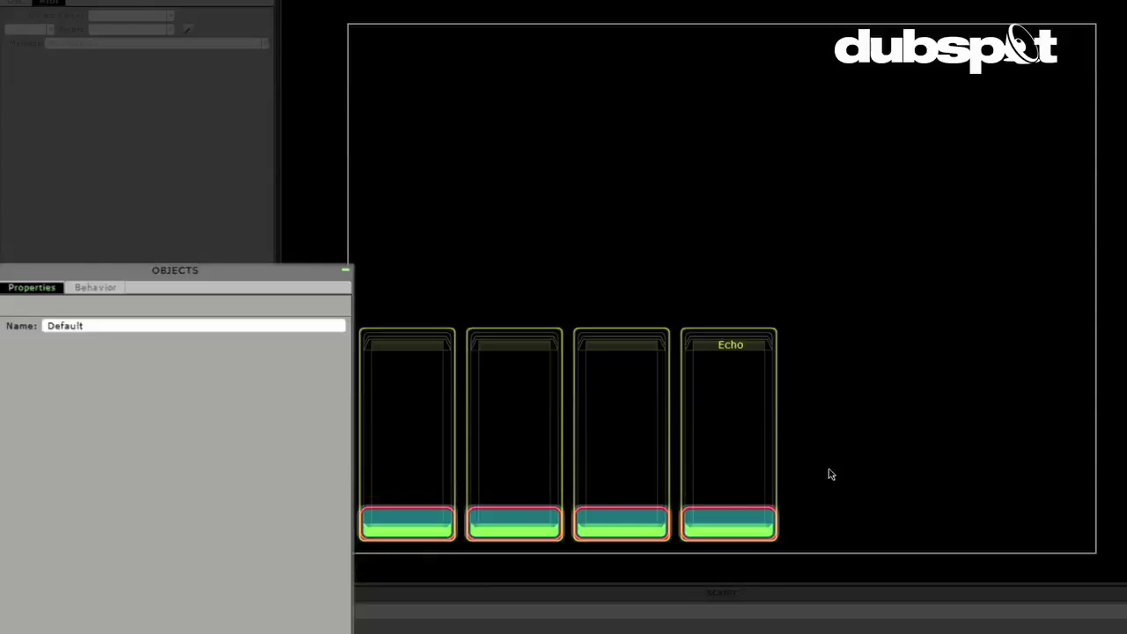
click(748, 485)
- Push the Echo fader's level up to test it
drag(748, 516, 727, 574)
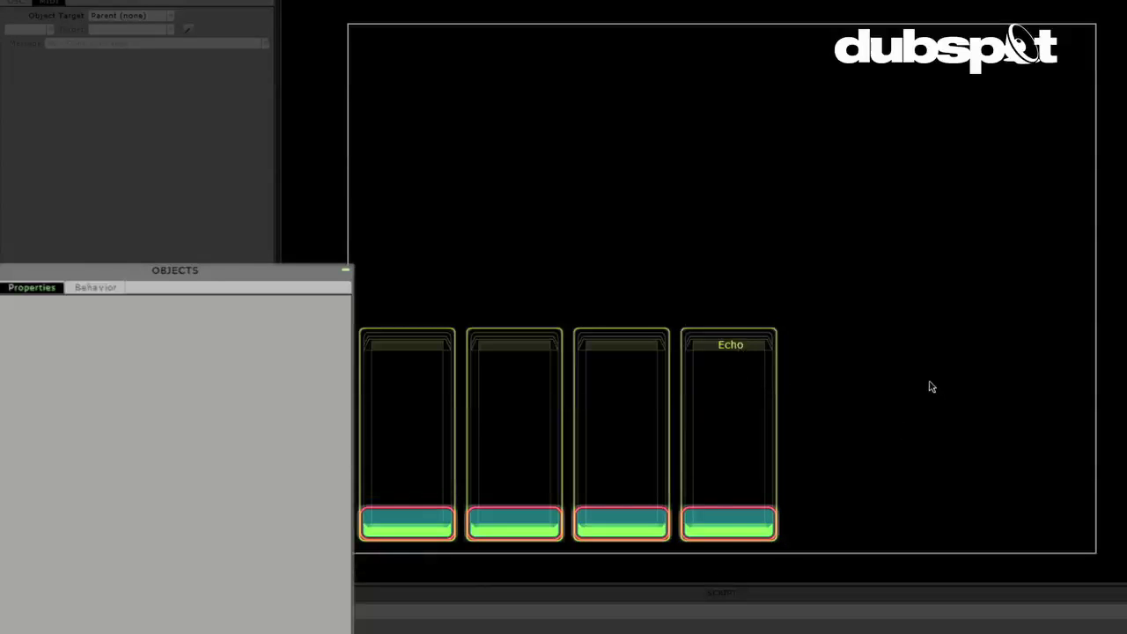
click(772, 454)
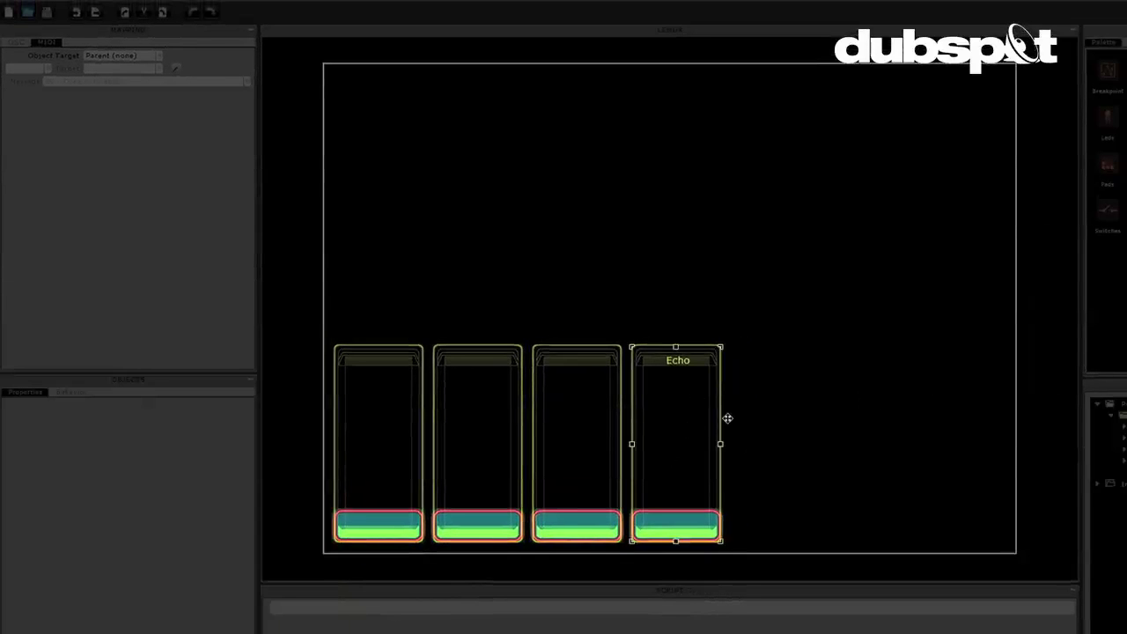
click(796, 472)
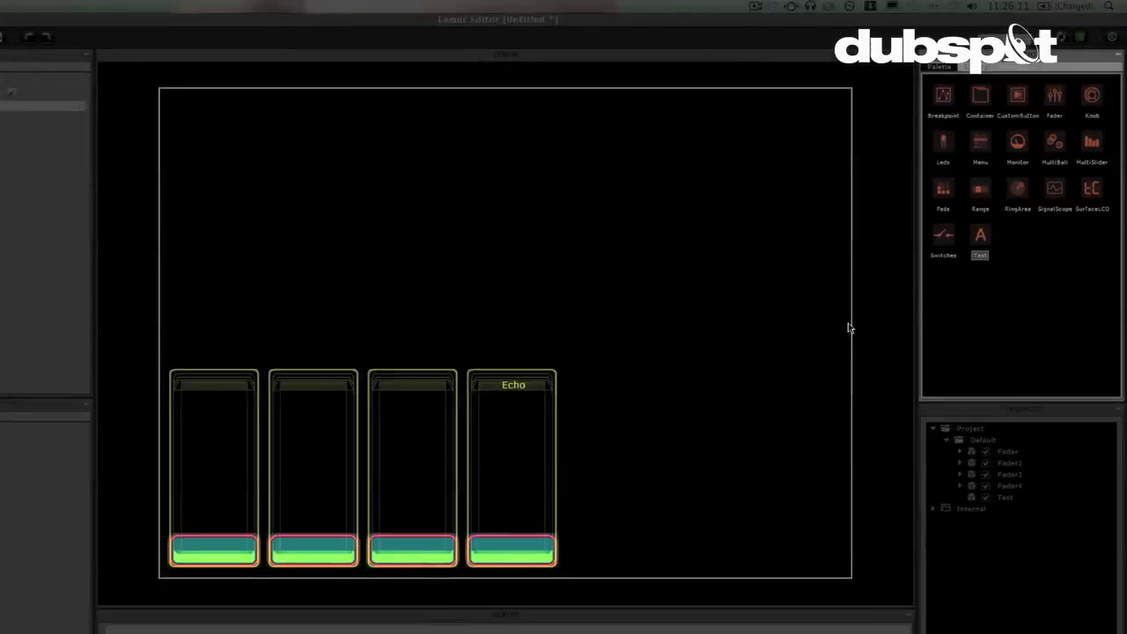
- Add a MultiBall XY pad and enlarge it to 322 by 274
mouse_move(951, 279)
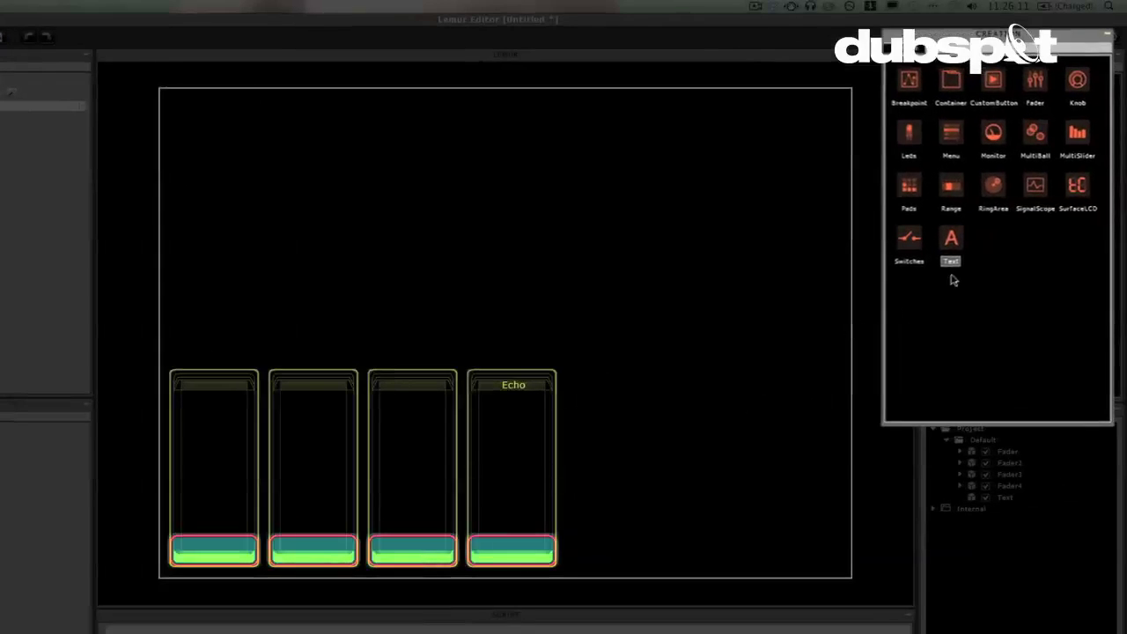
double_click(1033, 134)
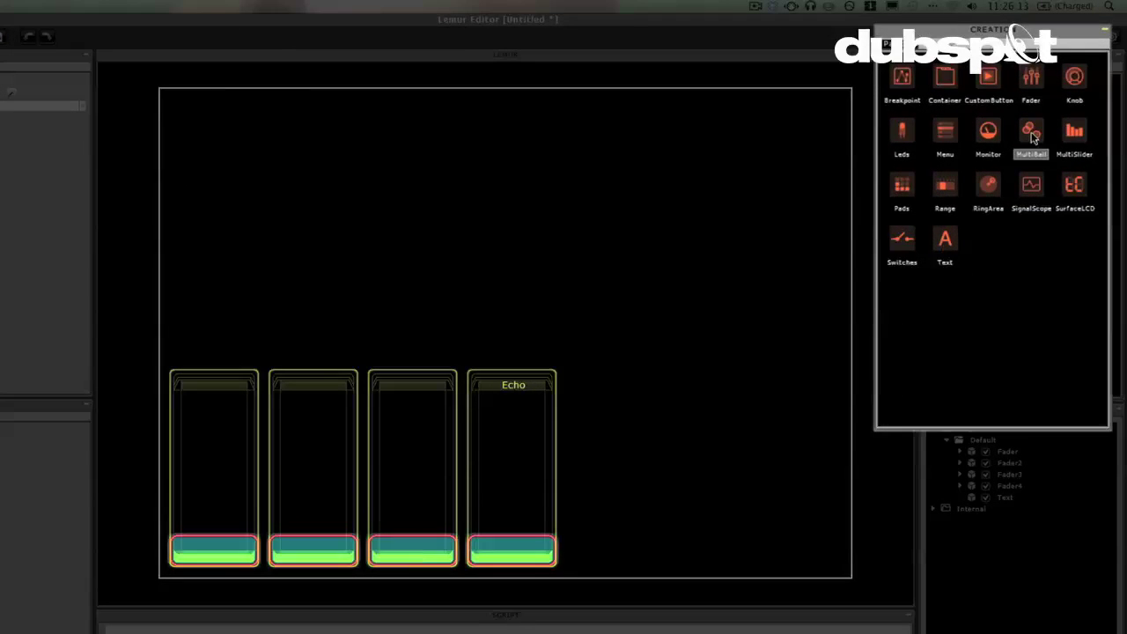
click(303, 233)
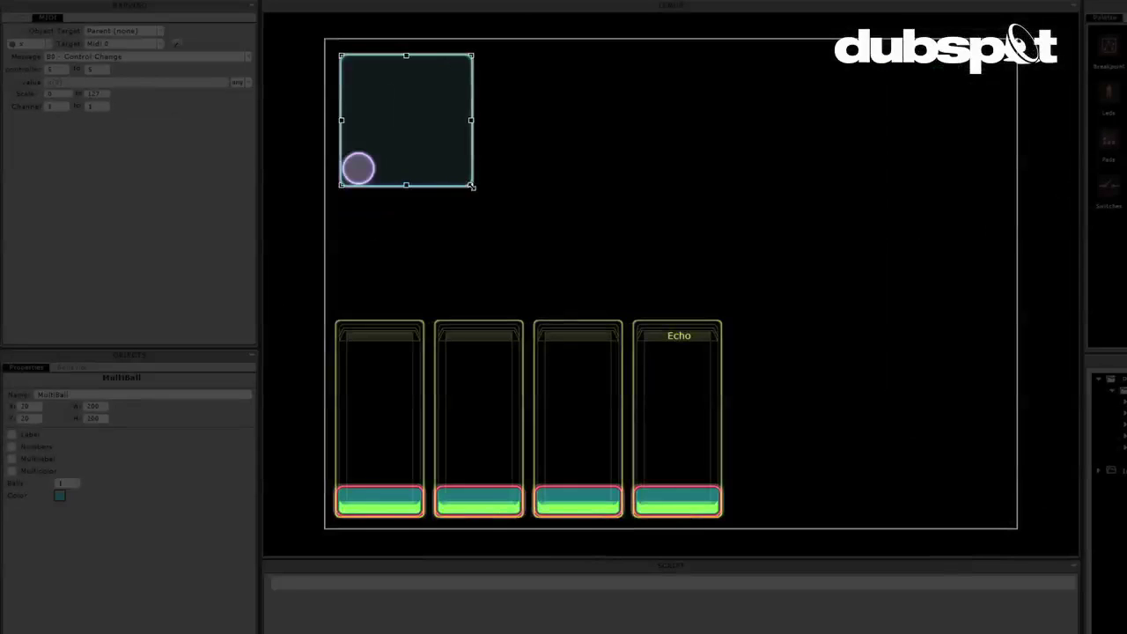
drag(471, 185, 555, 235)
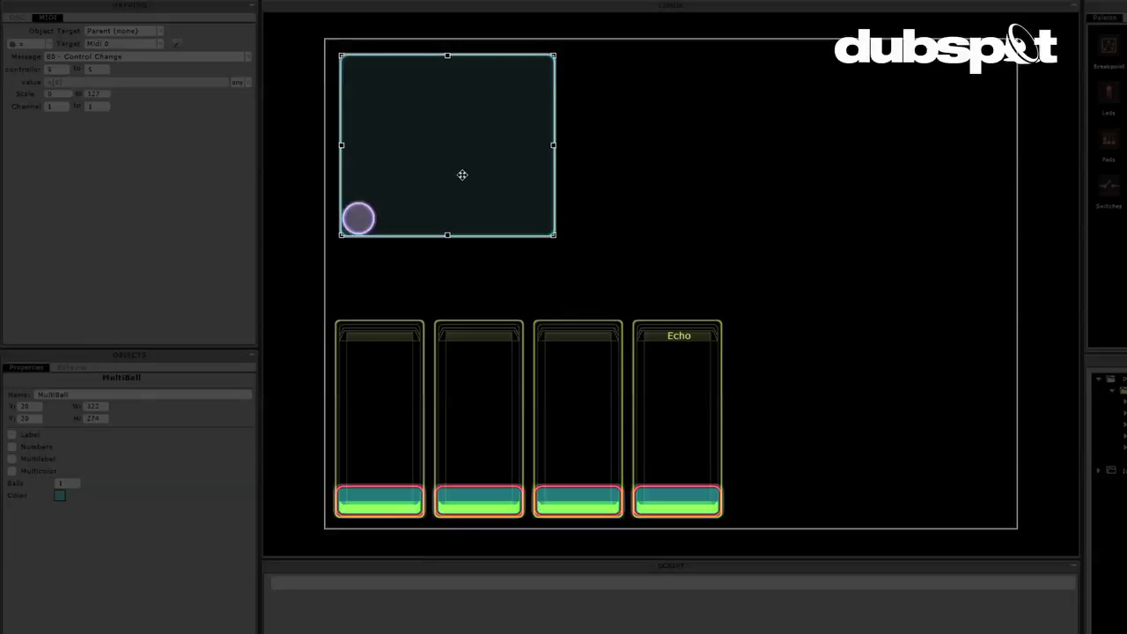
- In run mode, drag the MultiBall's ball around, then return to edit mode
key(ctrl+e)
drag(363, 217, 555, 288)
key(ctrl+e)
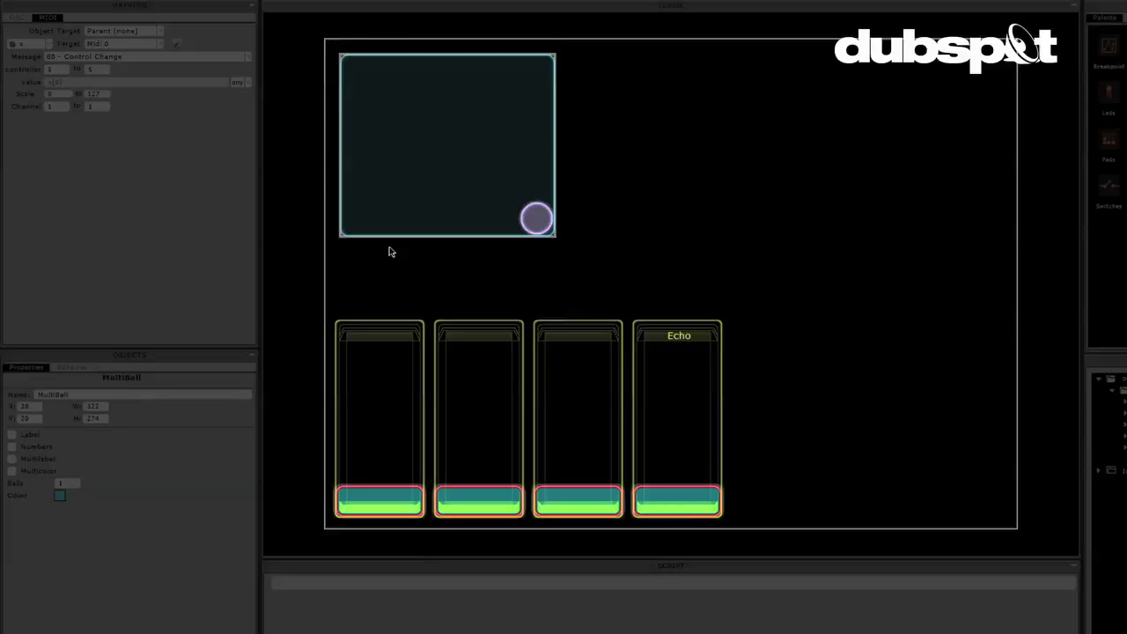
click(387, 220)
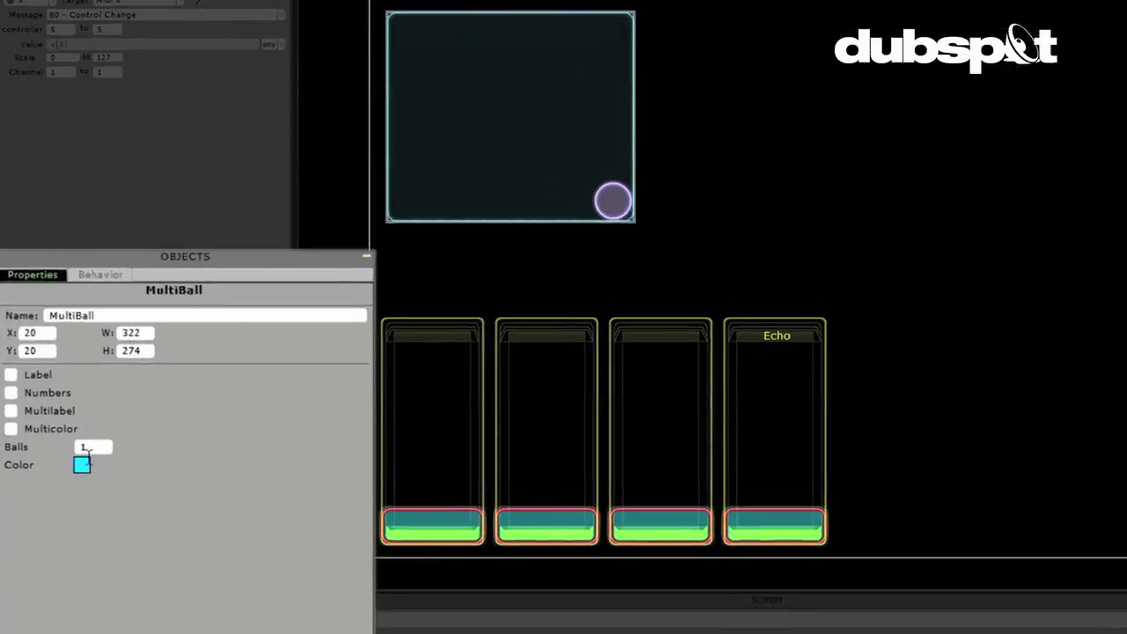
- Colour the MultiBall pad blue and show its Behavior physics settings (Interpolate, friction 0.6)
click(81, 464)
click(146, 499)
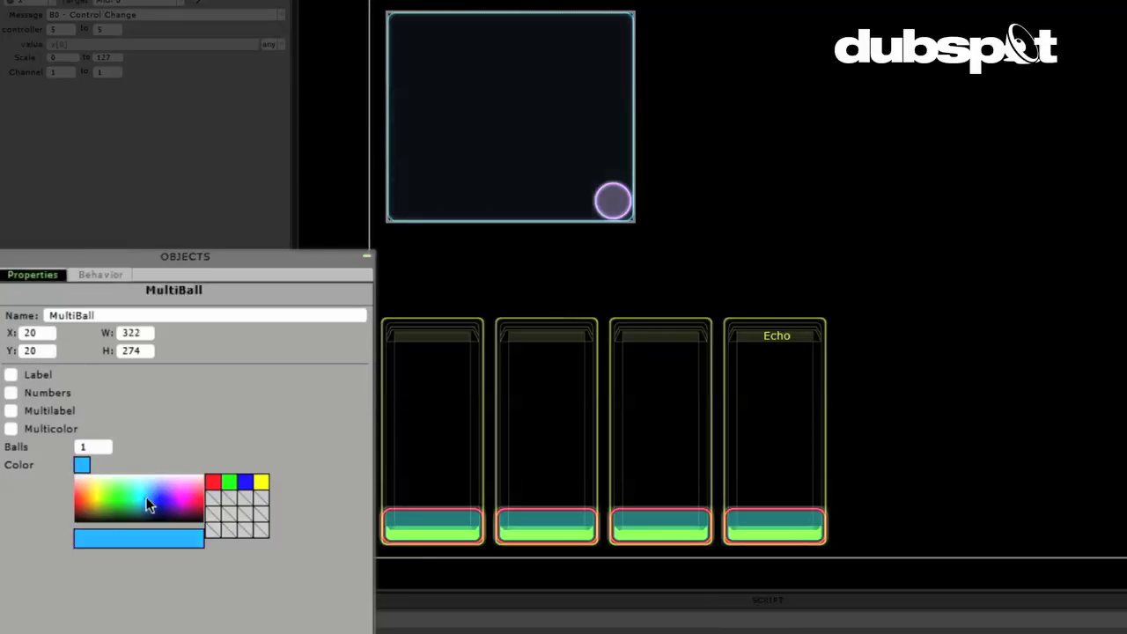
click(99, 276)
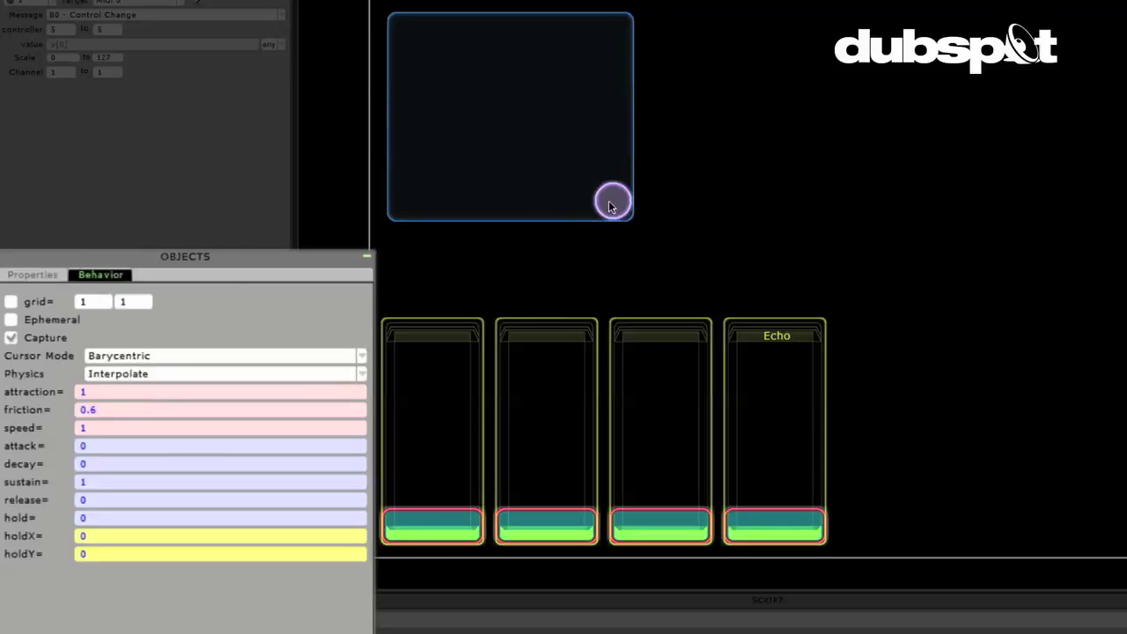
drag(612, 204, 478, 127)
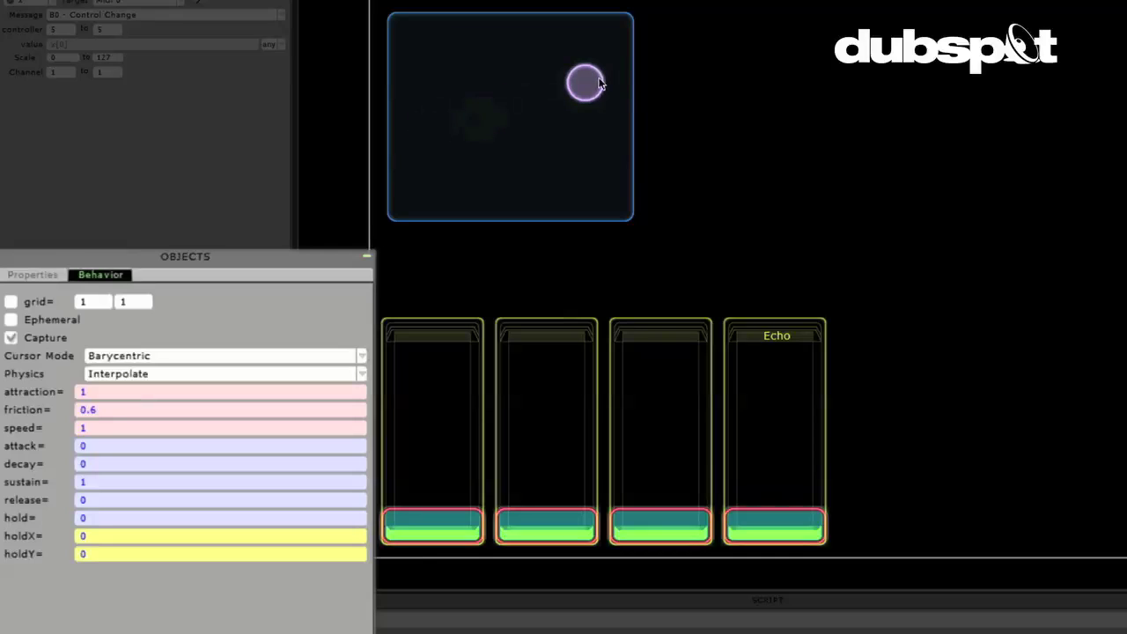
drag(599, 83, 437, 141)
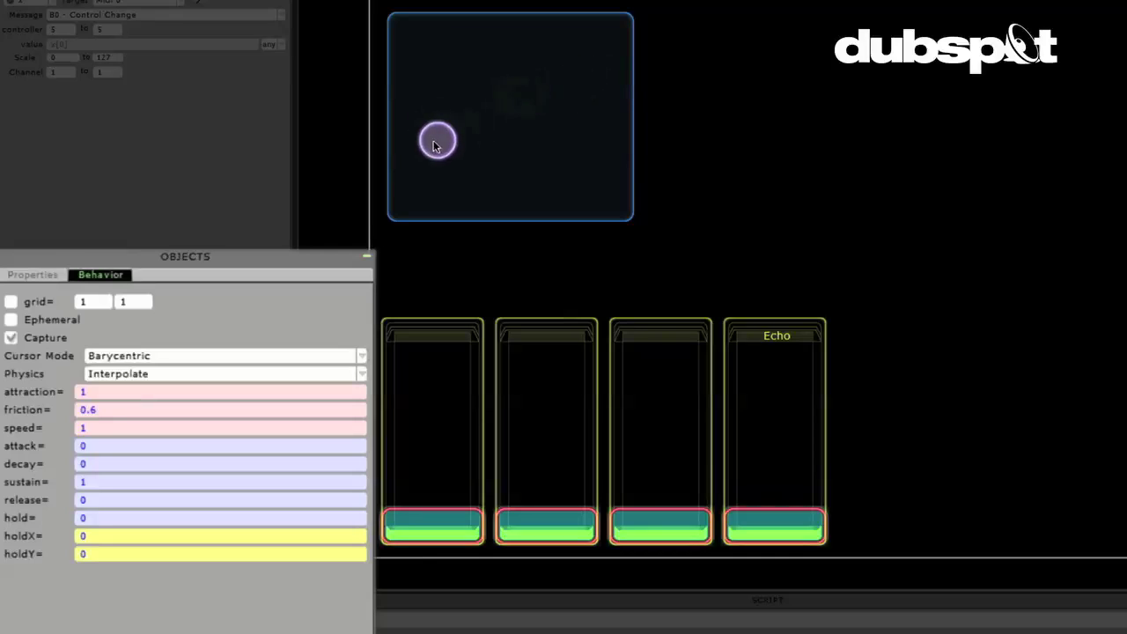
click(546, 155)
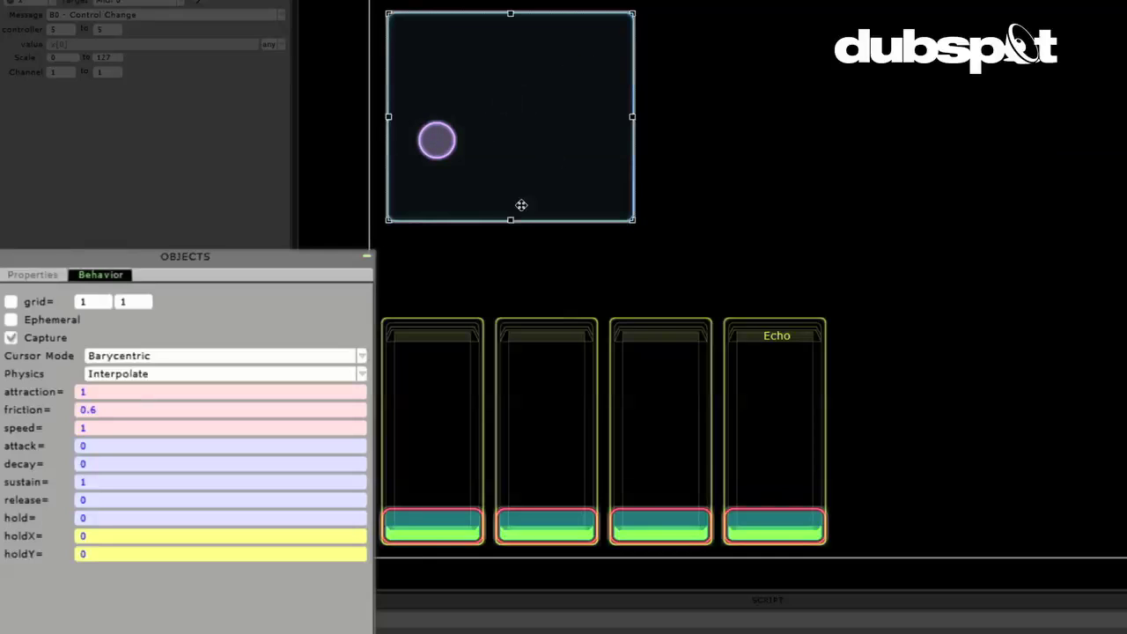
click(228, 377)
- Set the ball's physics to Mass-Spring and fling the ball to test it
click(156, 426)
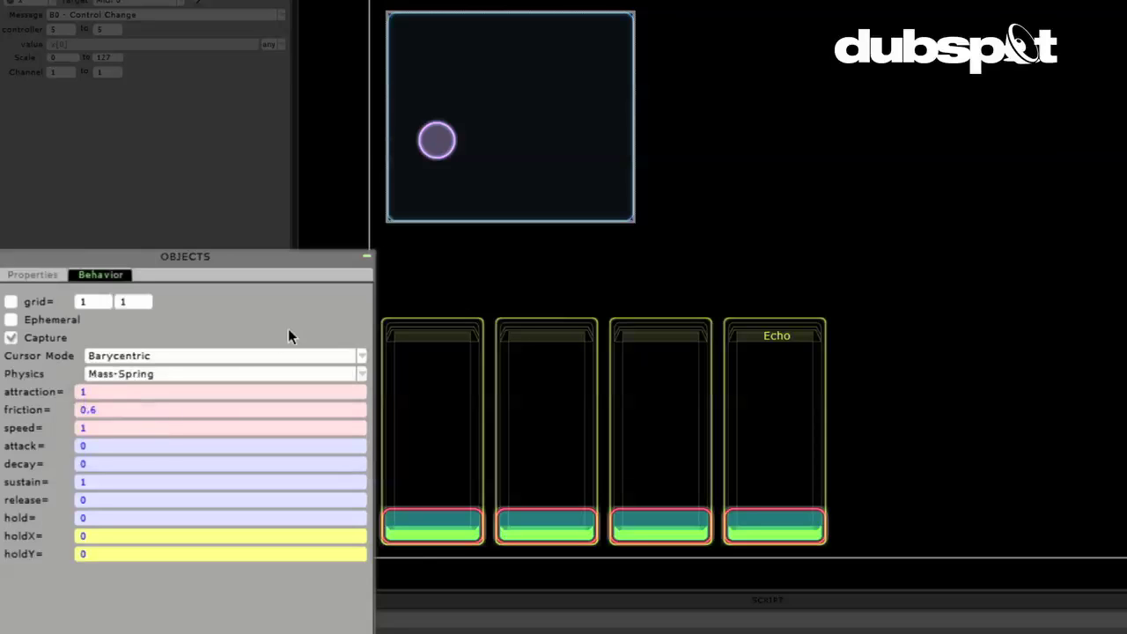
click(458, 273)
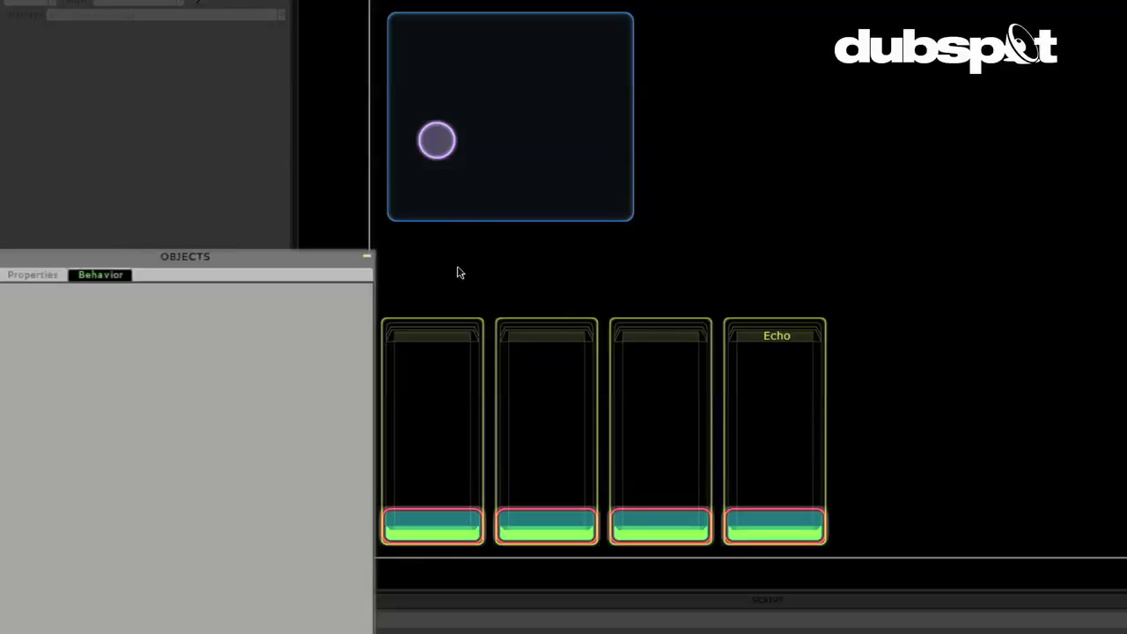
click(462, 186)
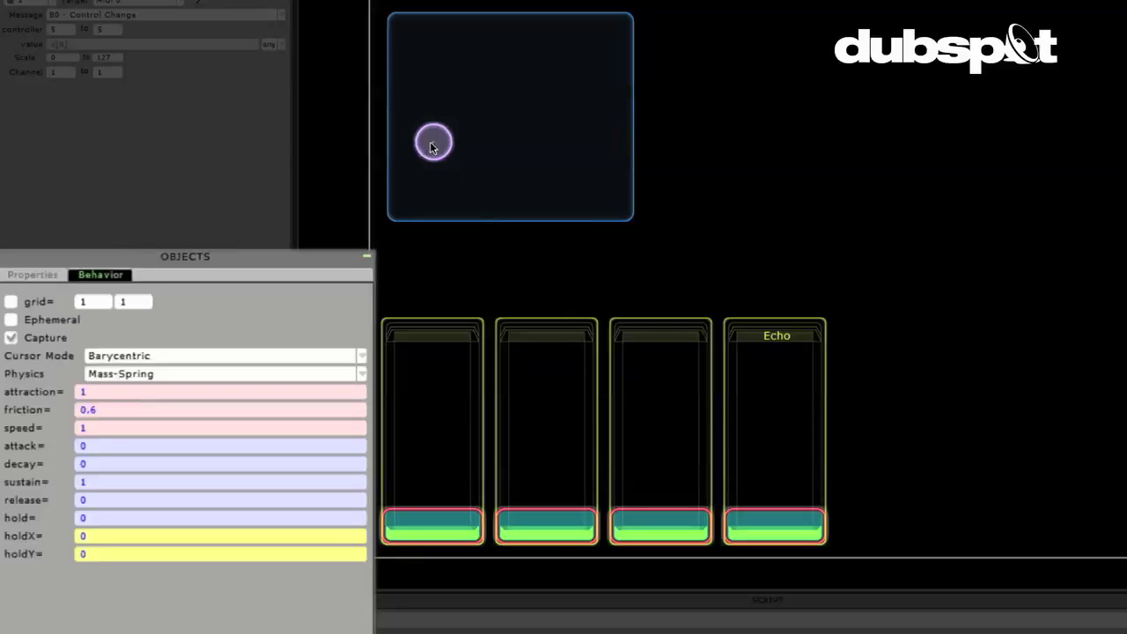
drag(432, 147, 440, 185)
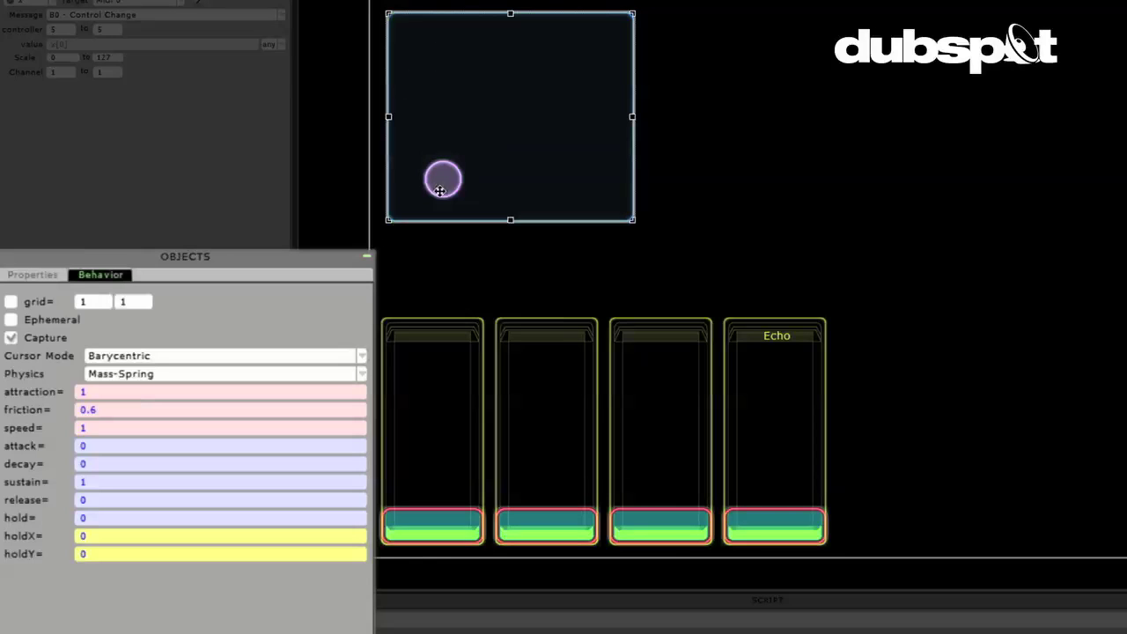
key(Escape)
- Lower the ball's friction to 0.1 and pull the ball to test it
click(99, 411)
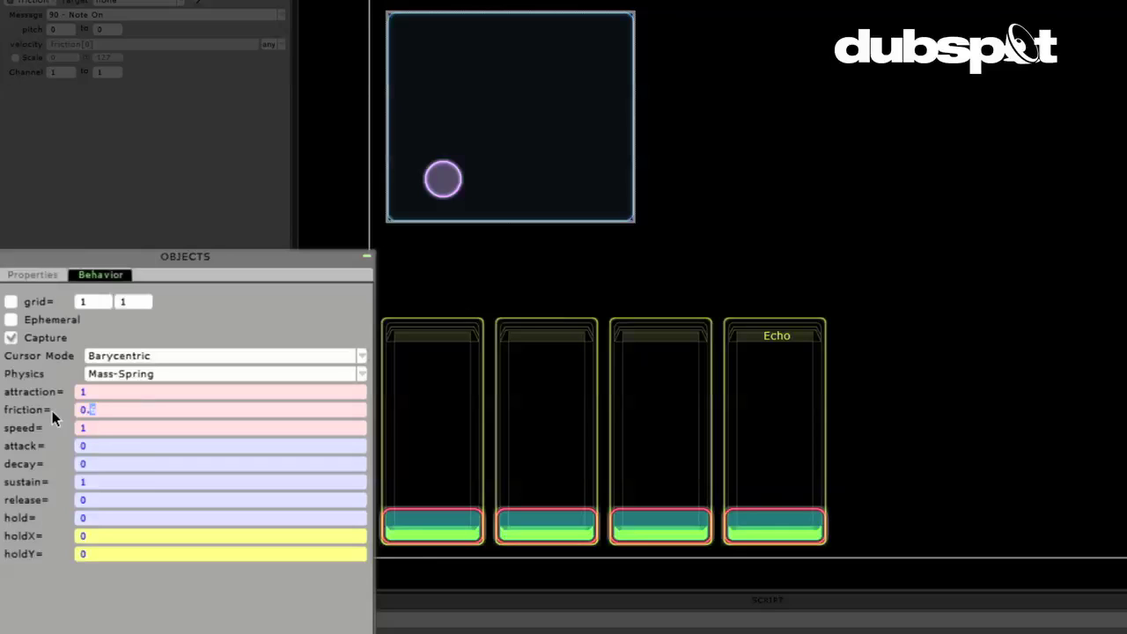
text(1)
drag(443, 184, 872, 88)
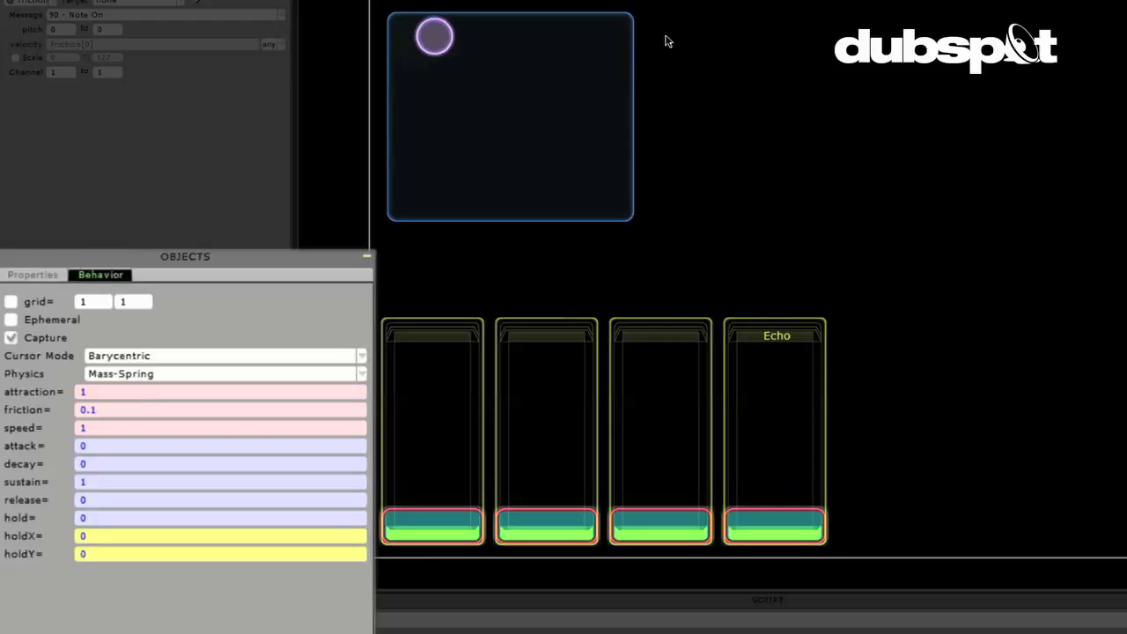
click(585, 85)
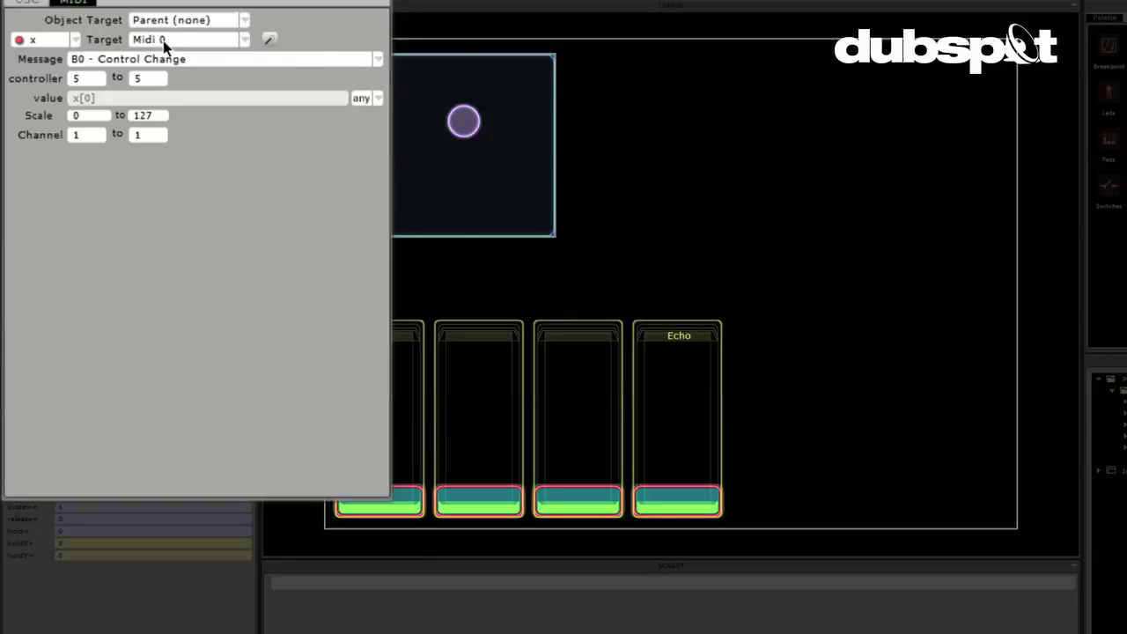
- Map the MultiBall's y variable to controller 6 using MIDI learn
click(62, 38)
click(61, 77)
click(270, 40)
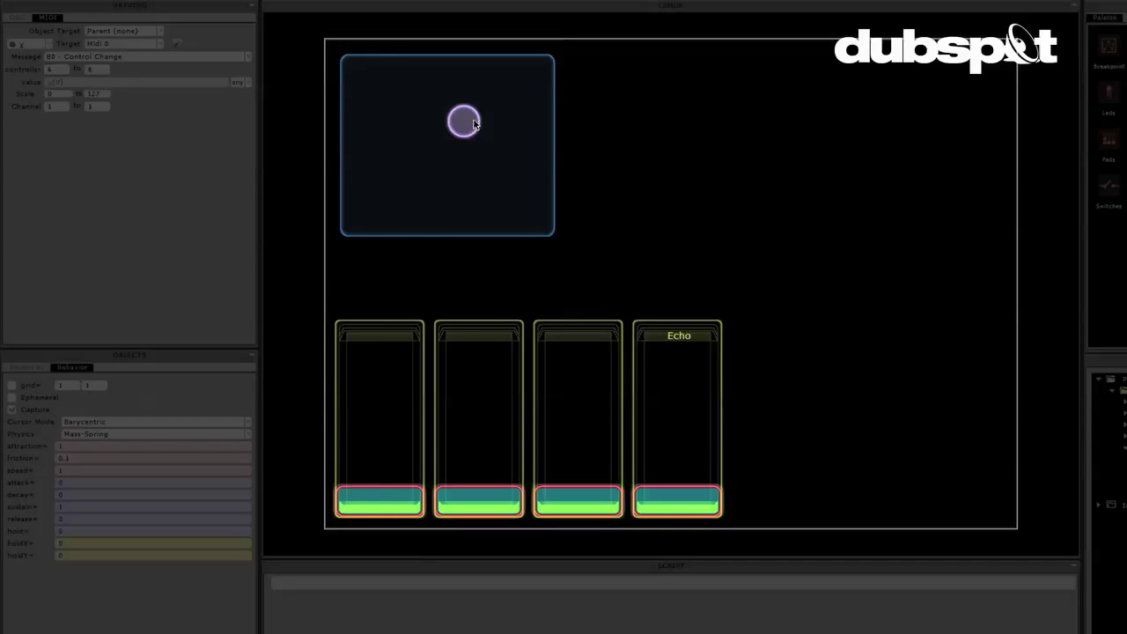
click(373, 124)
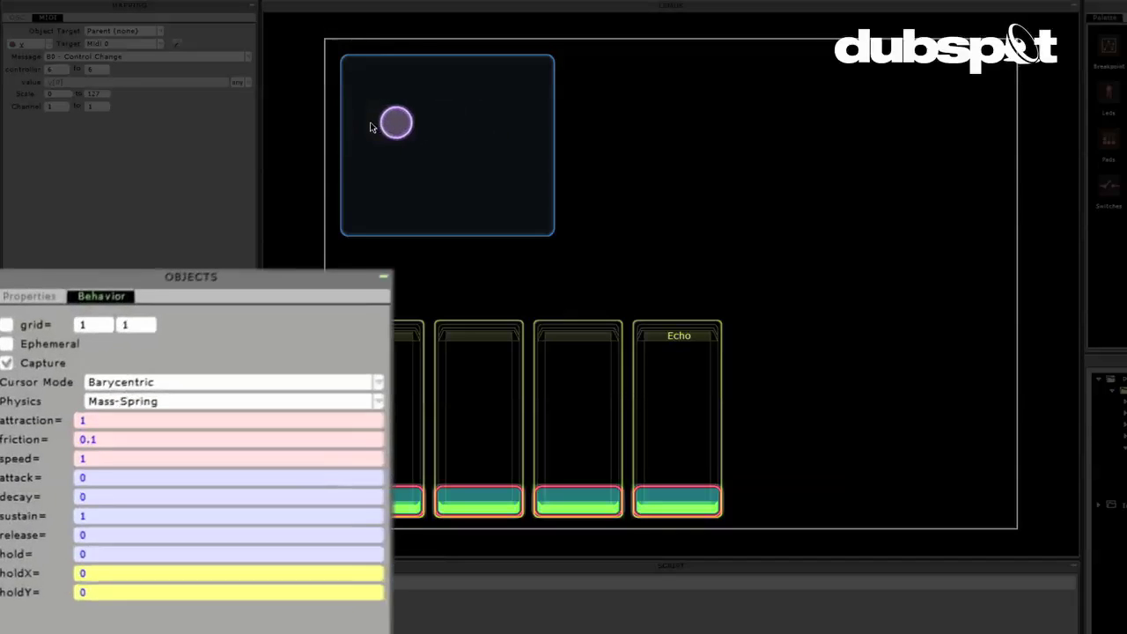
- Set the ball's physics back to Interpolate and move the ball along the pad's edges
click(182, 398)
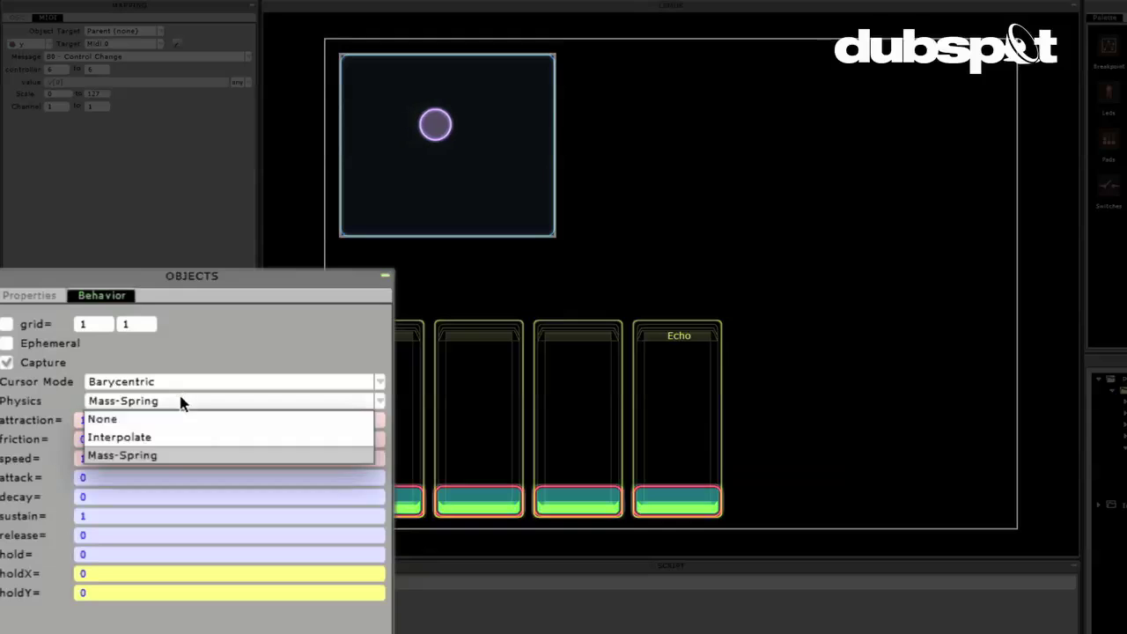
click(173, 440)
drag(360, 168, 369, 222)
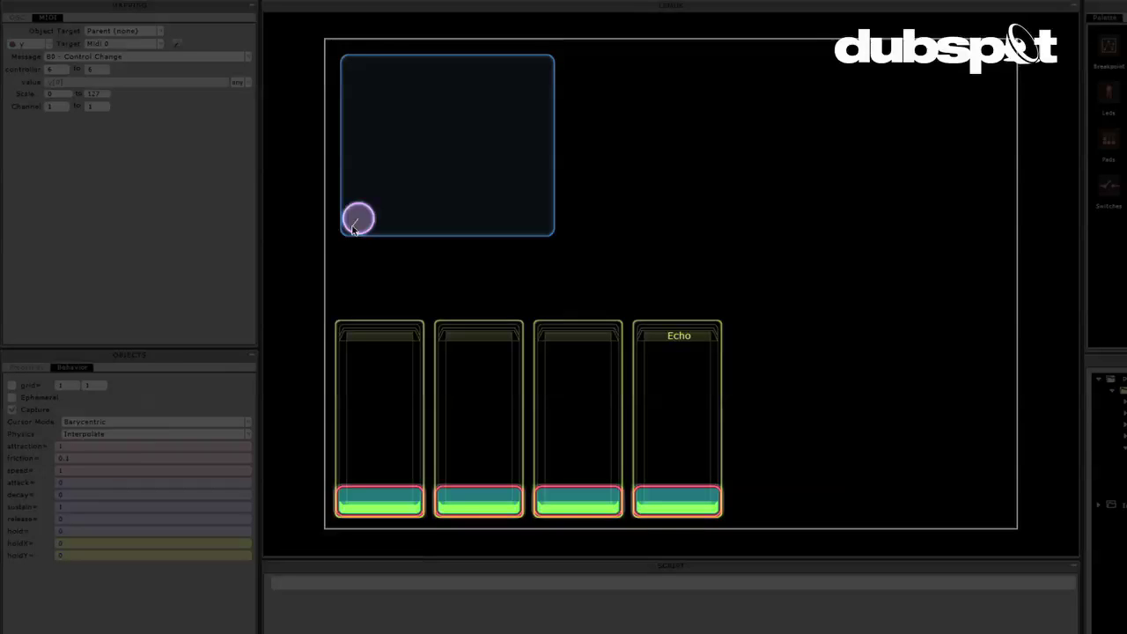
drag(353, 225, 295, 228)
drag(366, 229, 480, 284)
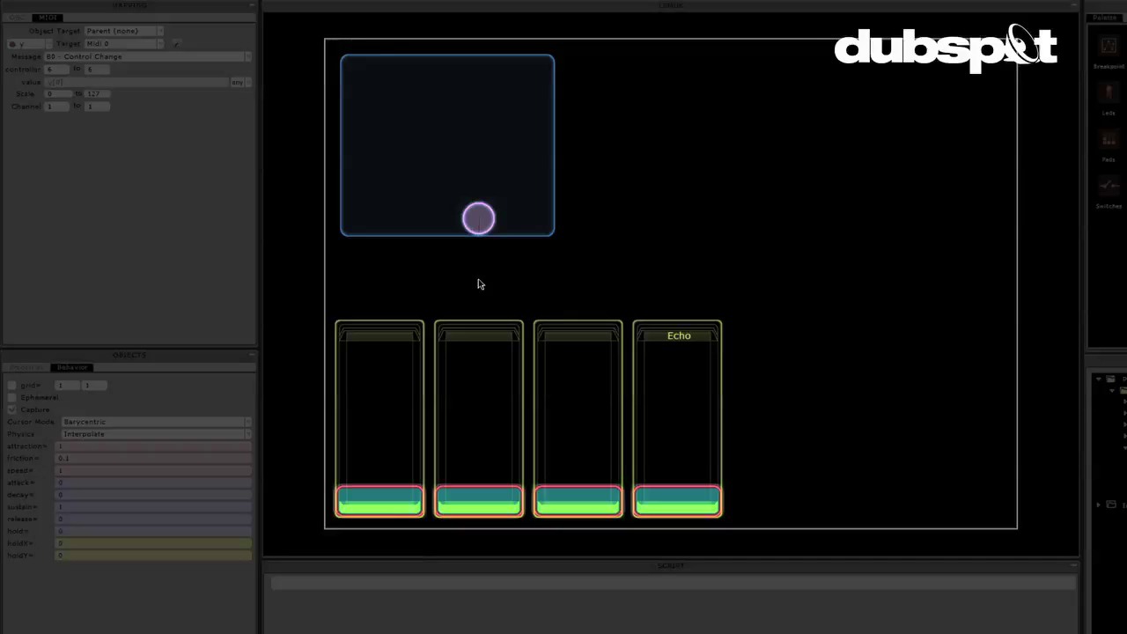
key(ctrl+e)
key(ctrl+e)
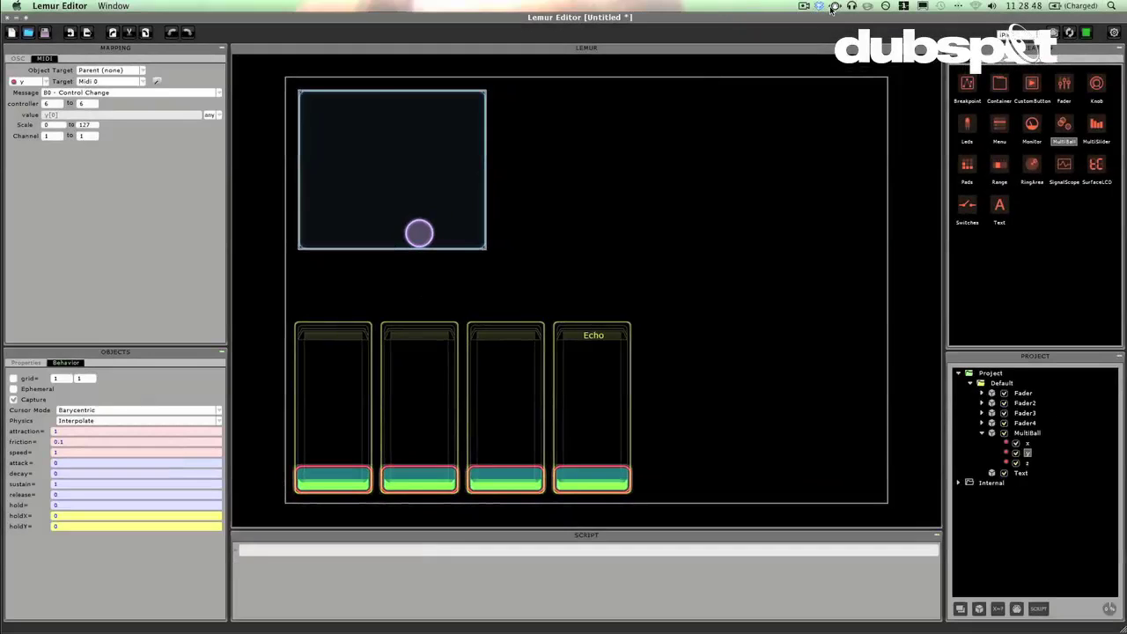
- Open the Lemur Daemon window and pick Daemon MIDI In > Daemon Output 0 as the local port
click(834, 7)
click(846, 19)
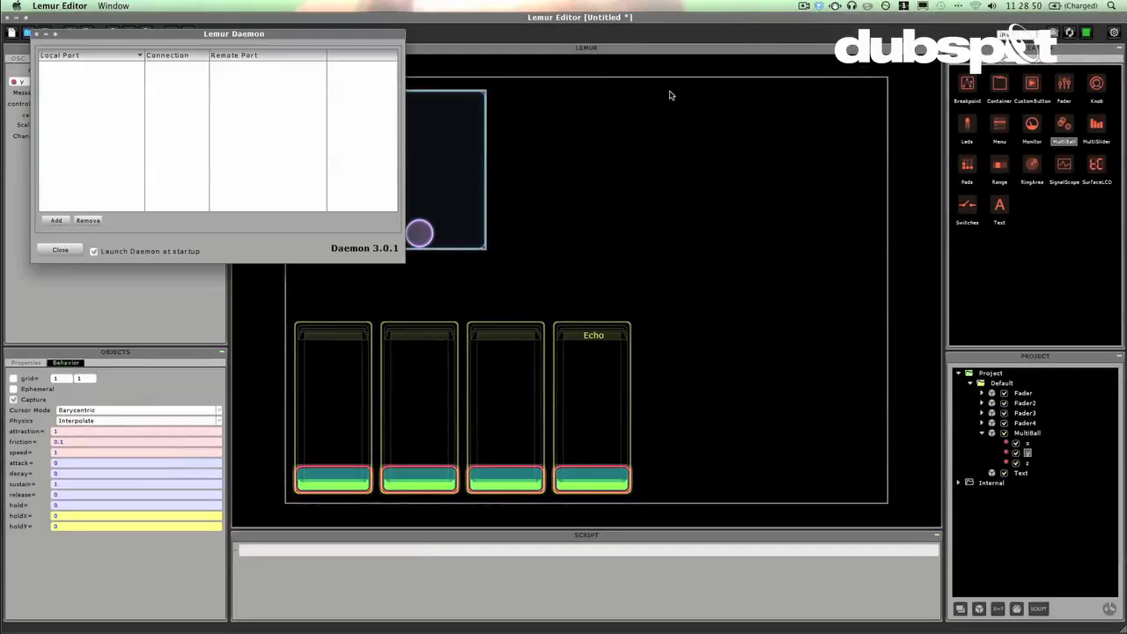
drag(217, 35, 694, 92)
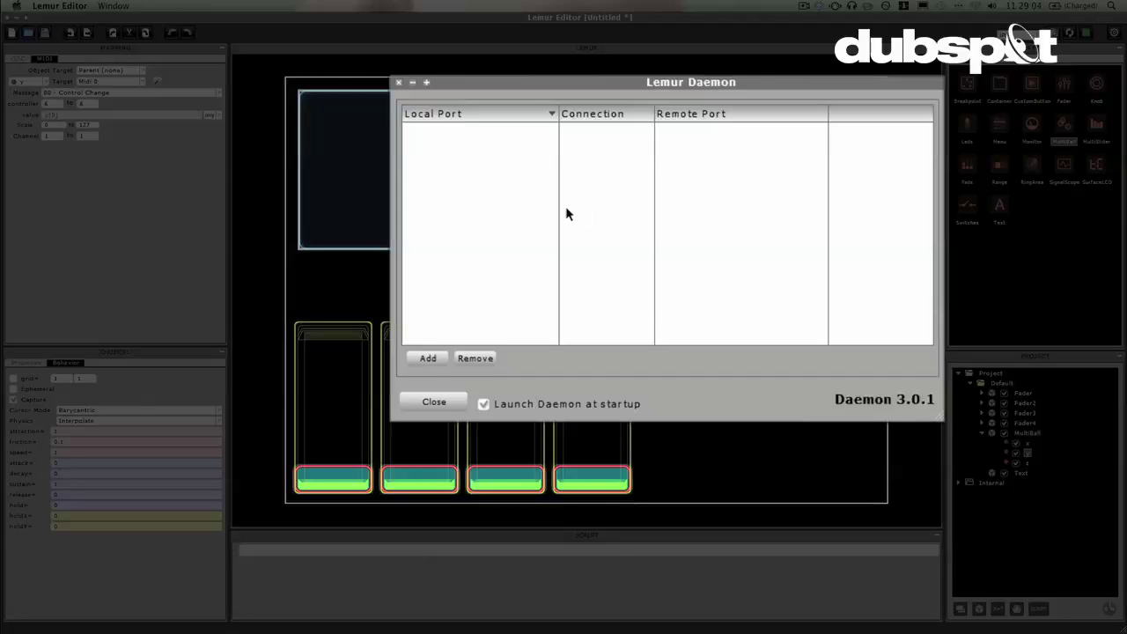
click(431, 359)
click(430, 358)
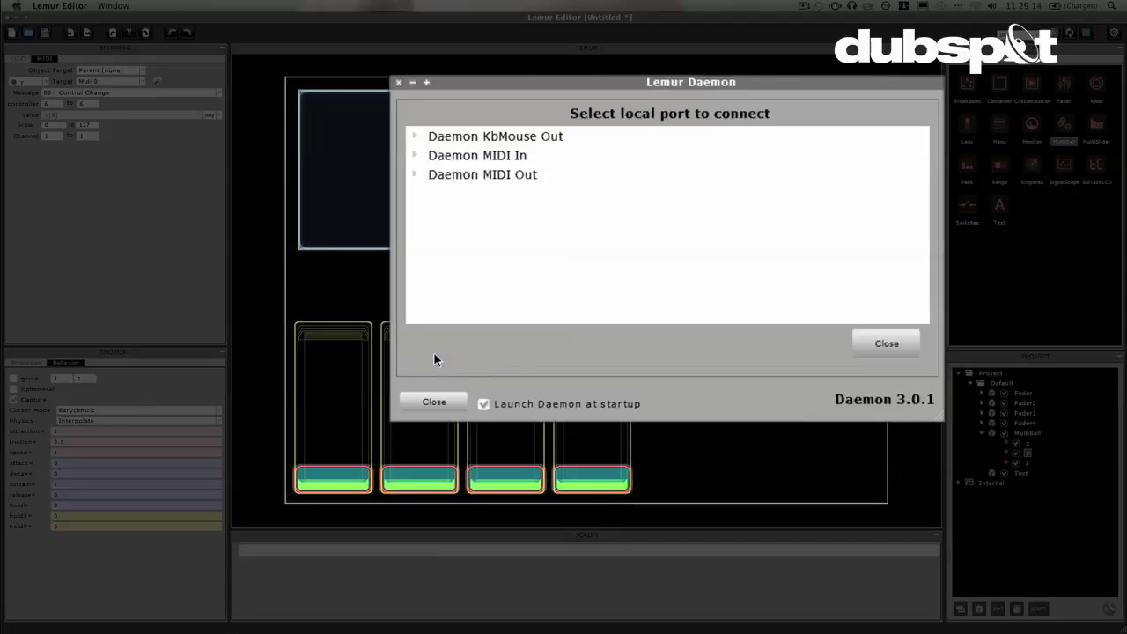
double_click(491, 156)
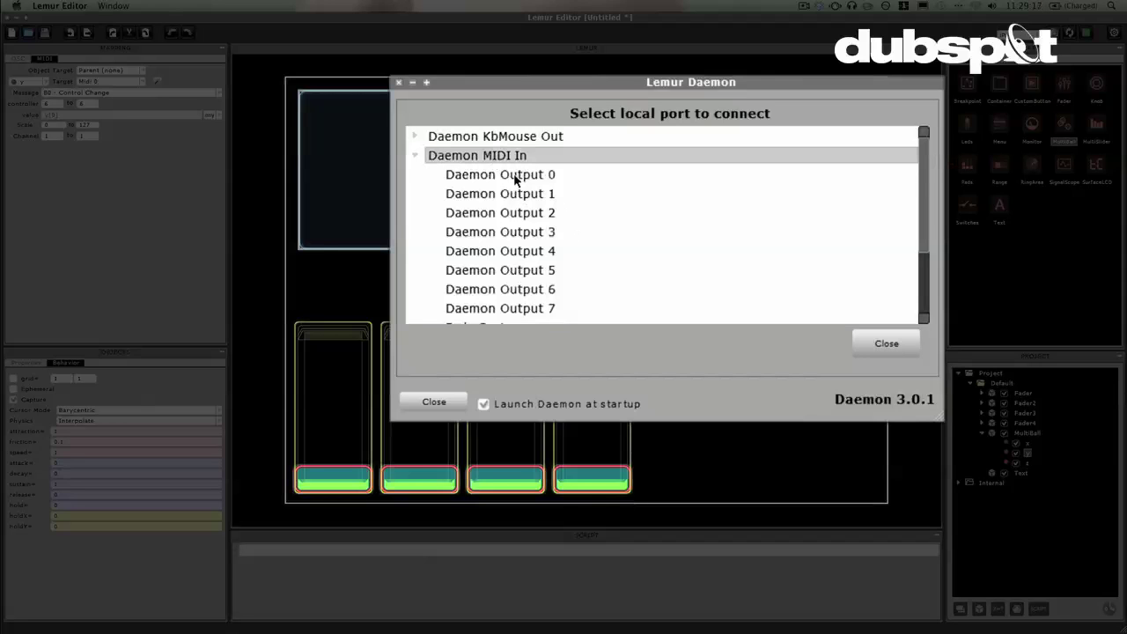
click(504, 178)
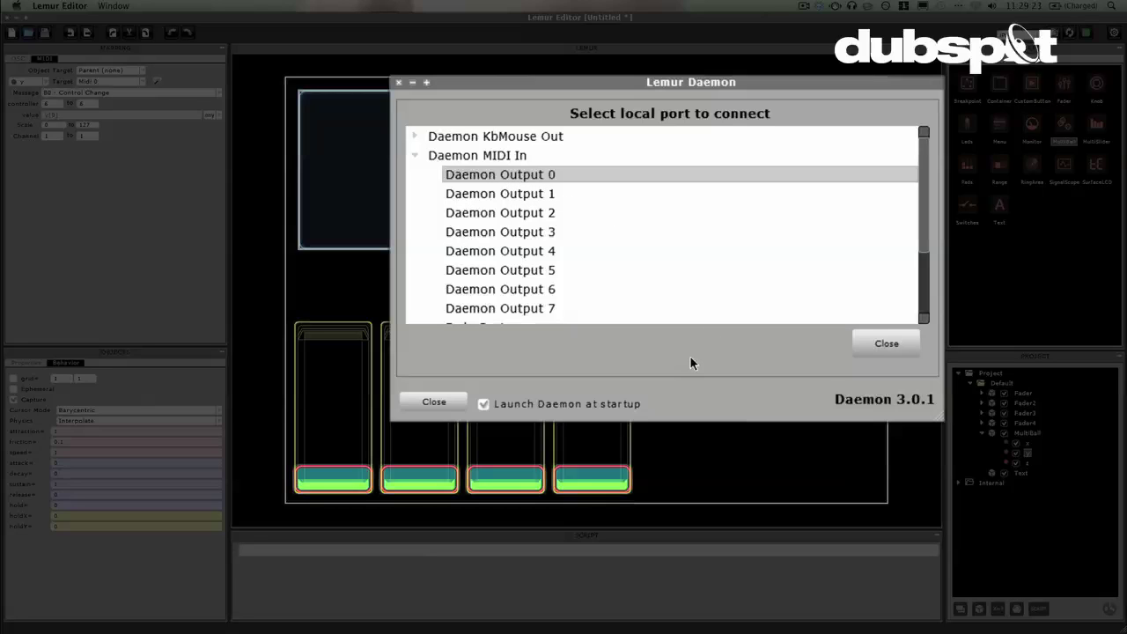
- Connect Daemon Output 0 to AVERAGE-MAN's Lemur In 0, then close the Daemon window
double_click(456, 177)
double_click(511, 138)
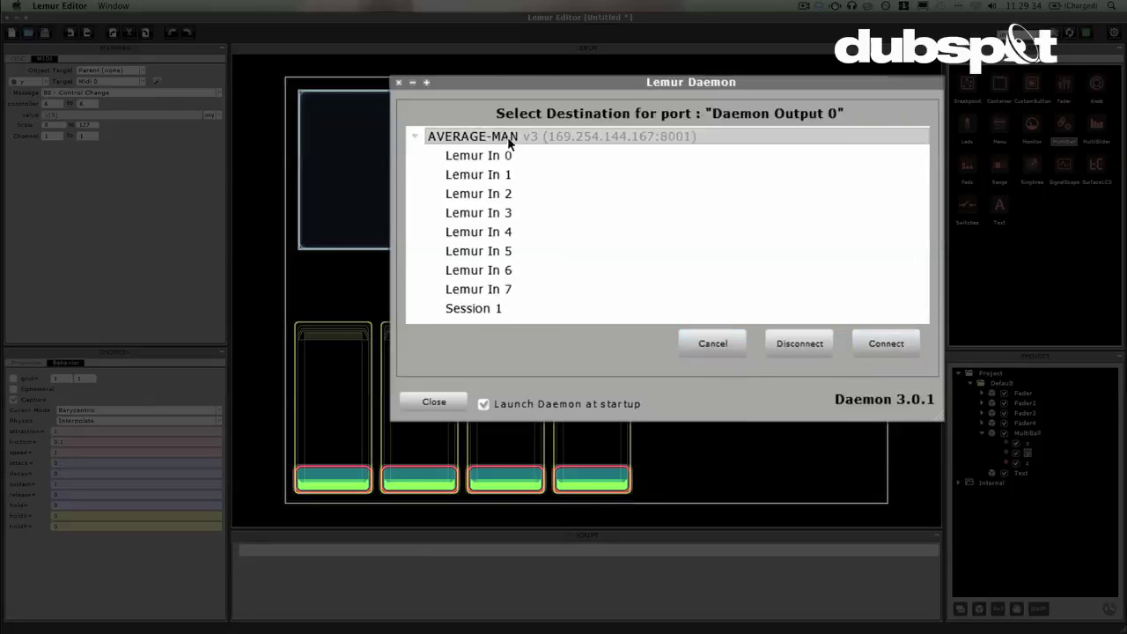
click(485, 159)
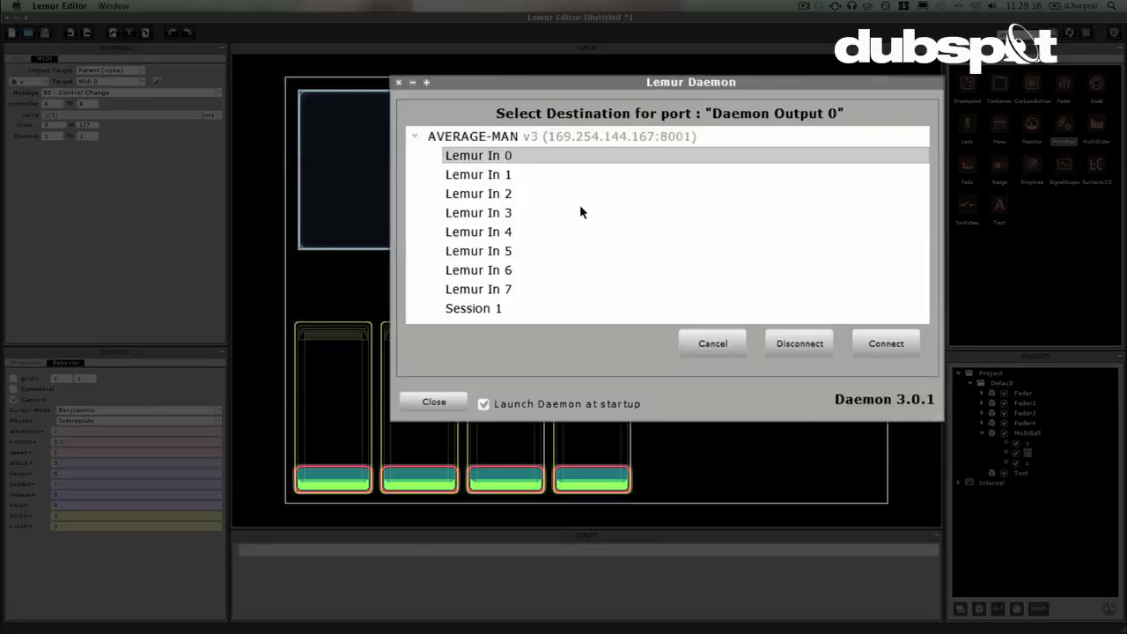
click(865, 351)
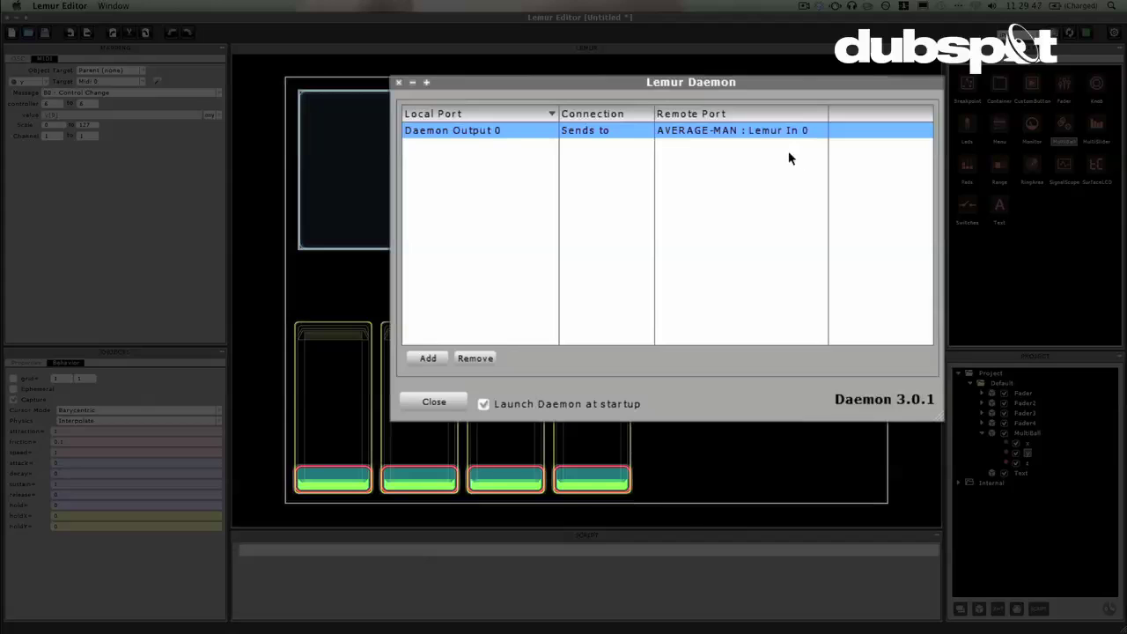
click(424, 360)
click(398, 82)
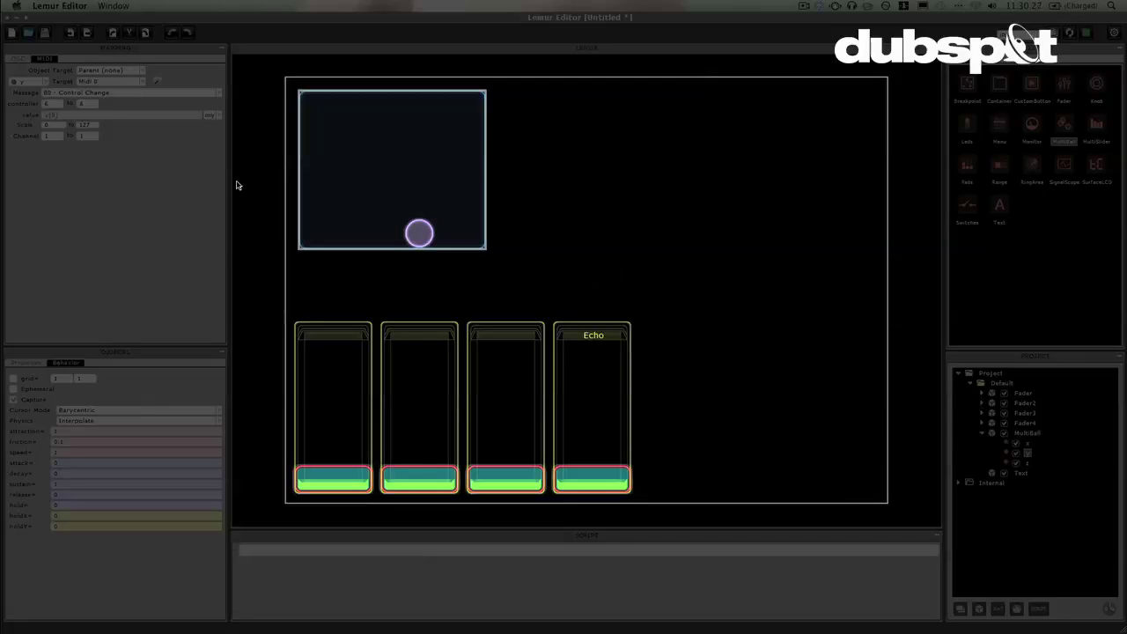
- Save the project as 'Starting Point' over the existing Starting Point.jzml, then deselect the MultiBall pad
click(45, 32)
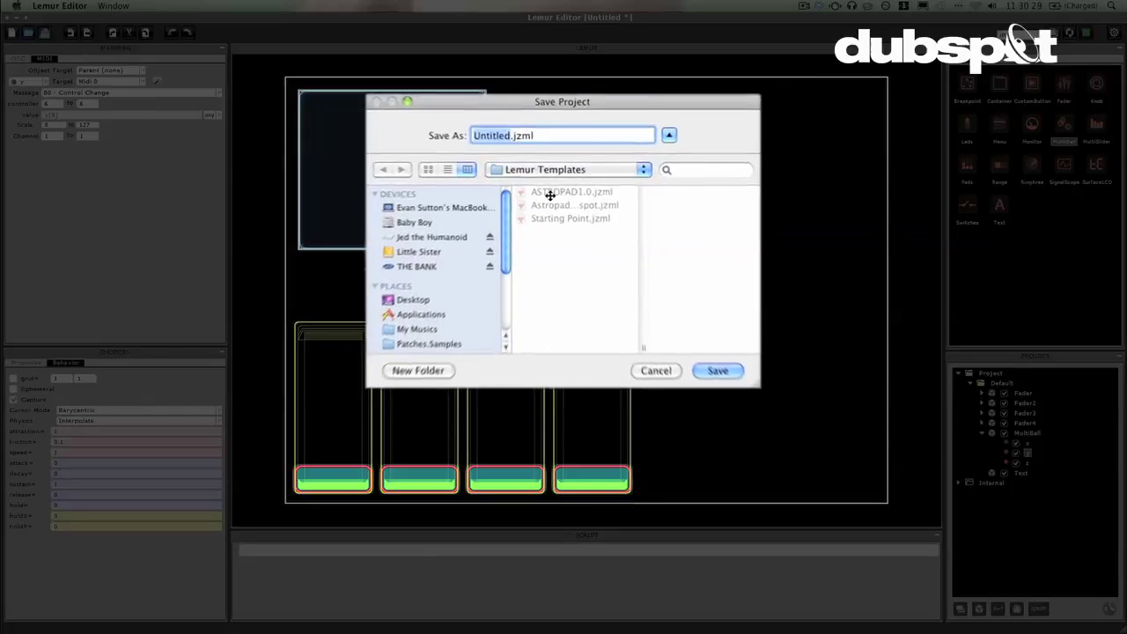
text(Starting Po)
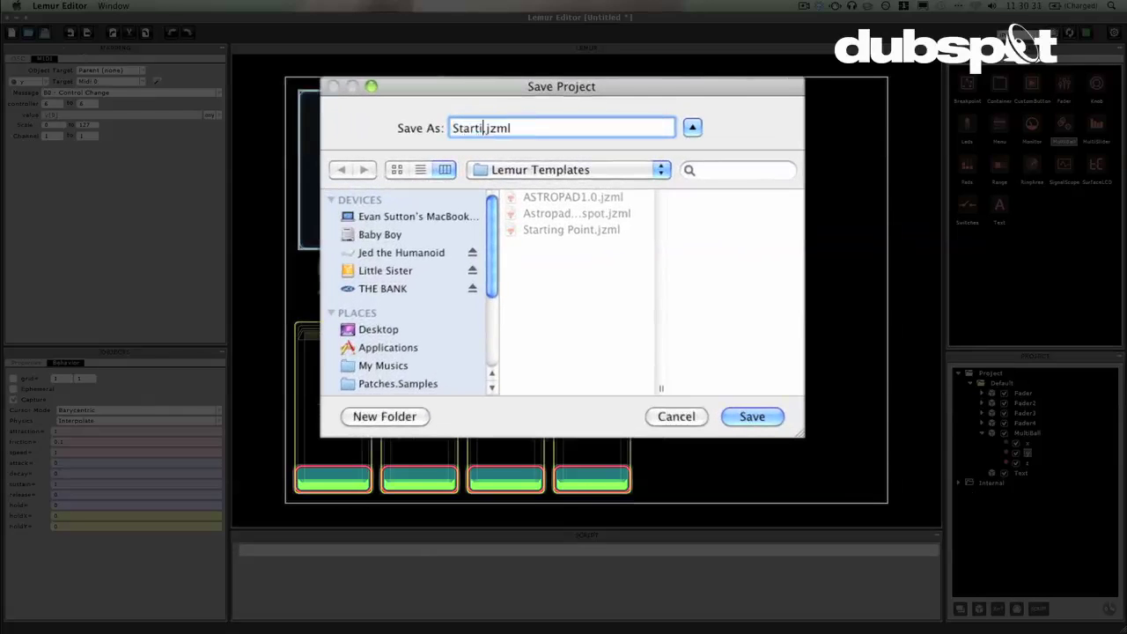
text(int)
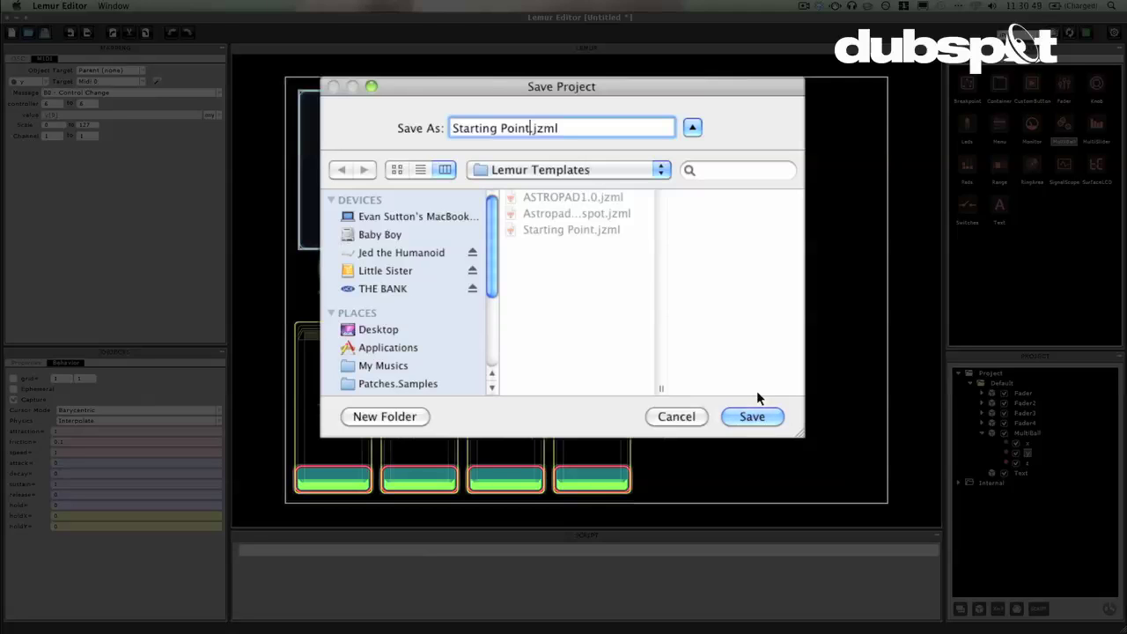
click(754, 418)
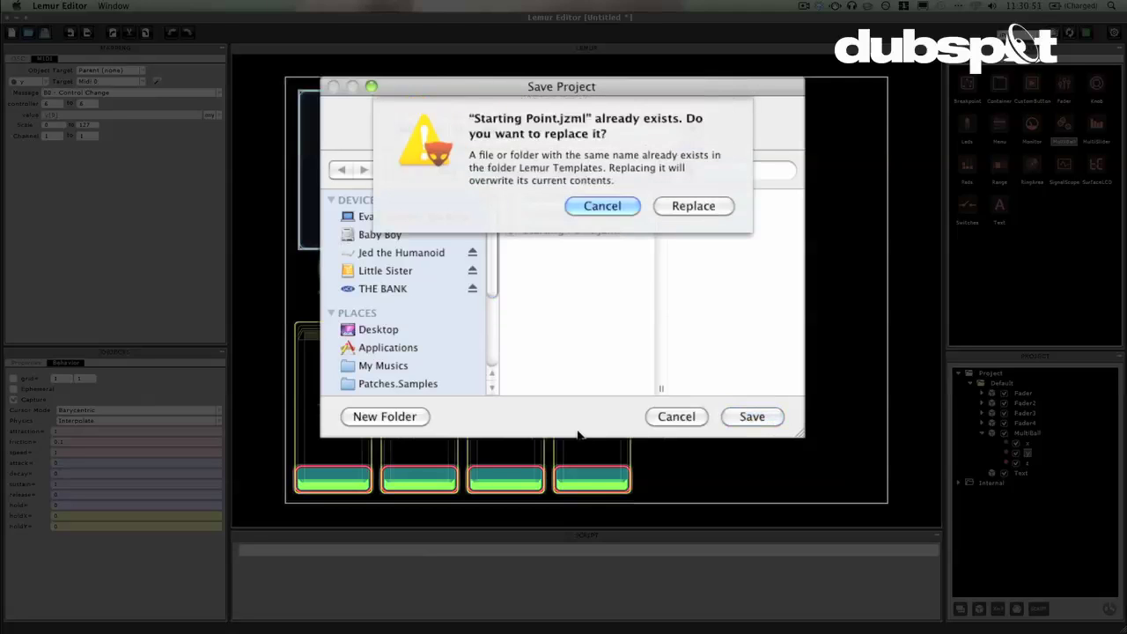
click(696, 209)
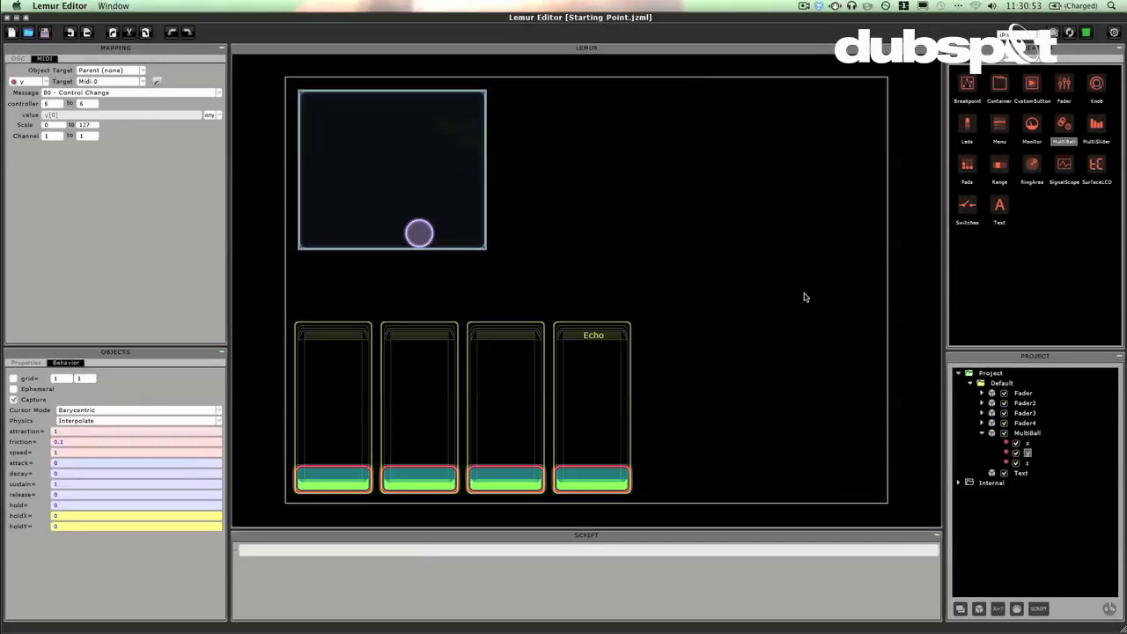
click(804, 298)
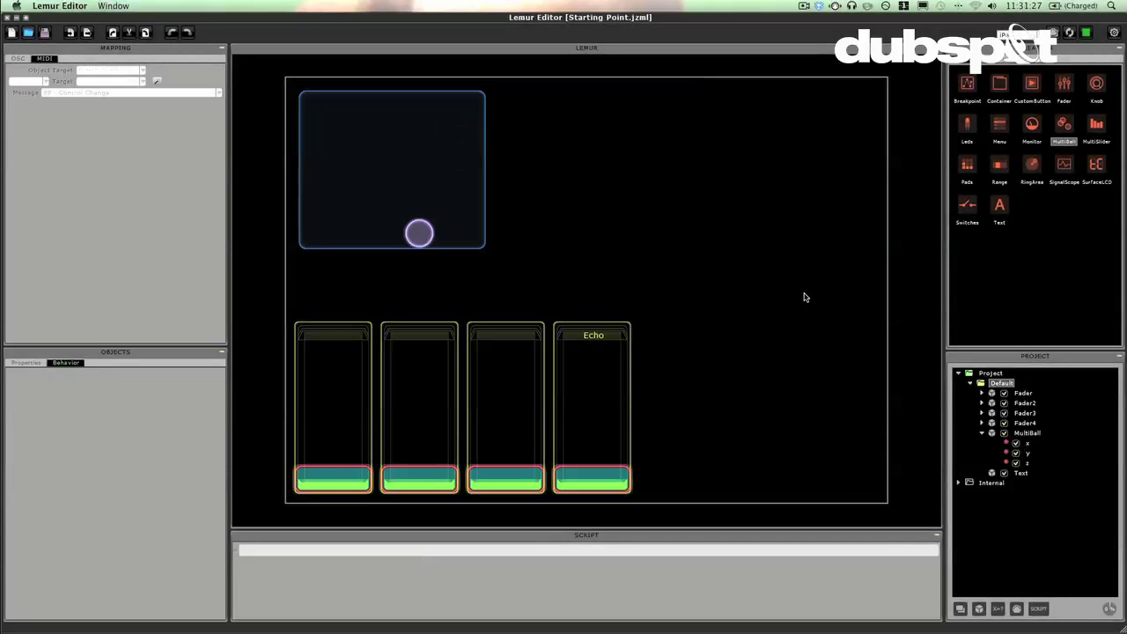